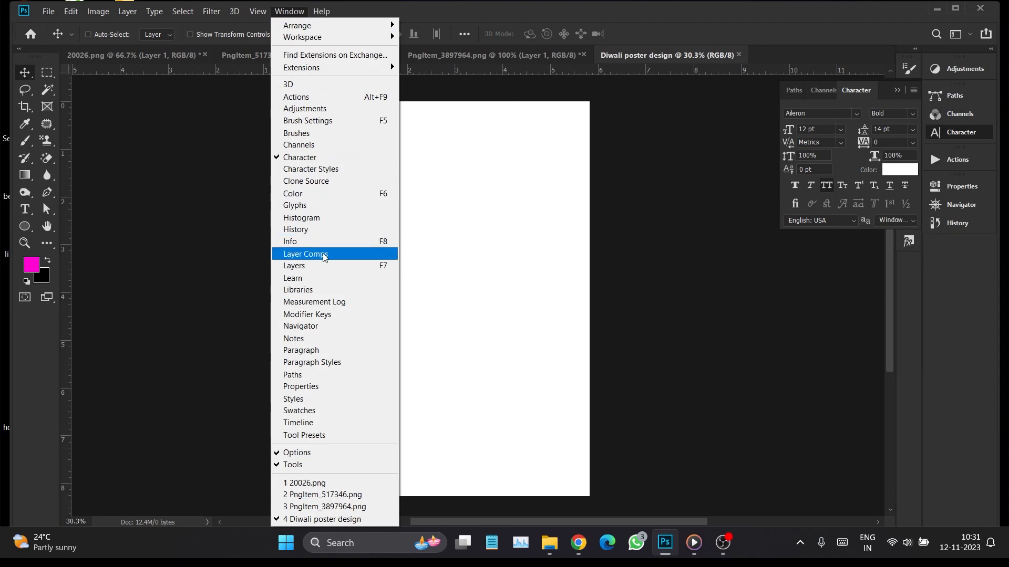
# Copy the orange mandala from 20026.png into the upper half of the Diwali poster design
pyautogui.click(707, 92)
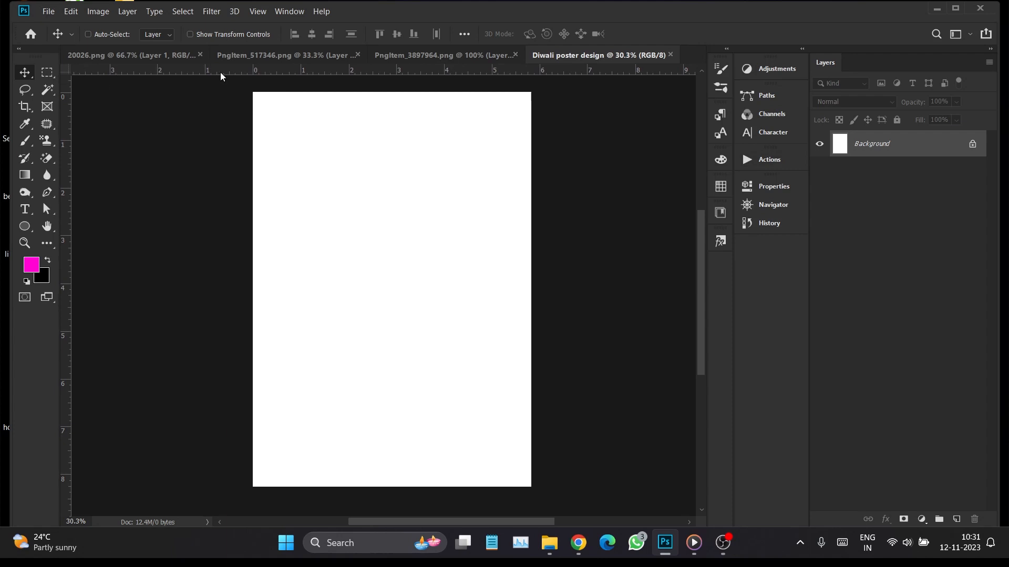
pyautogui.click(247, 57)
pyautogui.click(116, 56)
pyautogui.moveTo(239, 125); pyautogui.dragTo(399, 249)
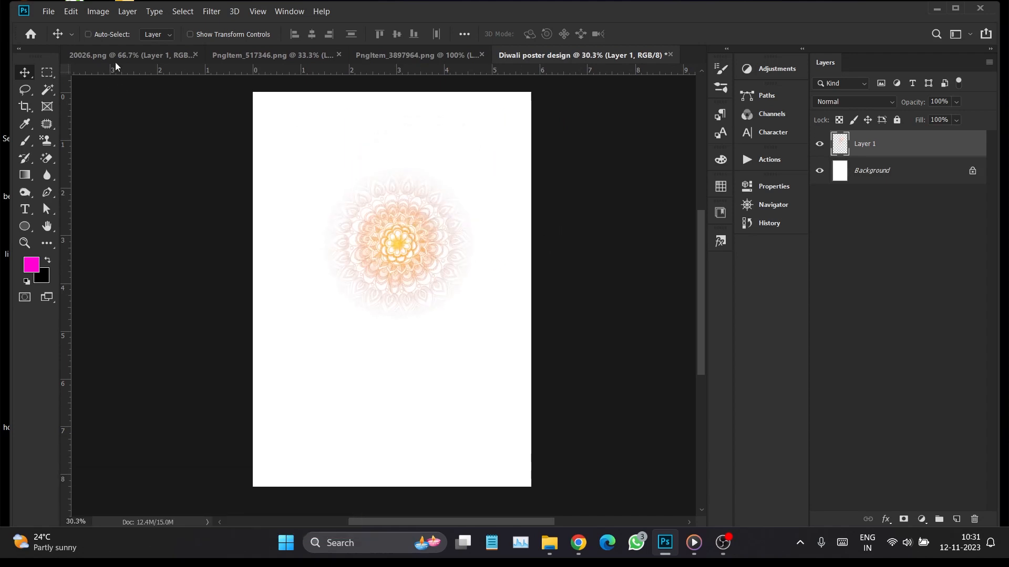
# Enlarge the mandala with Free Transform until it nearly fills the poster's width
pyautogui.click(47, 12)
pyautogui.moveTo(70, 11)
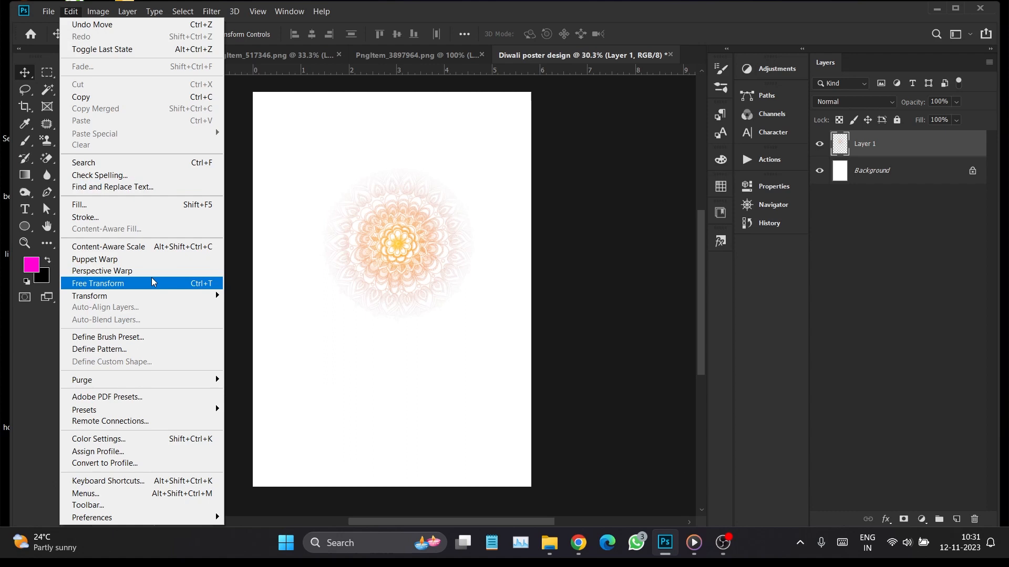
pyautogui.click(105, 283)
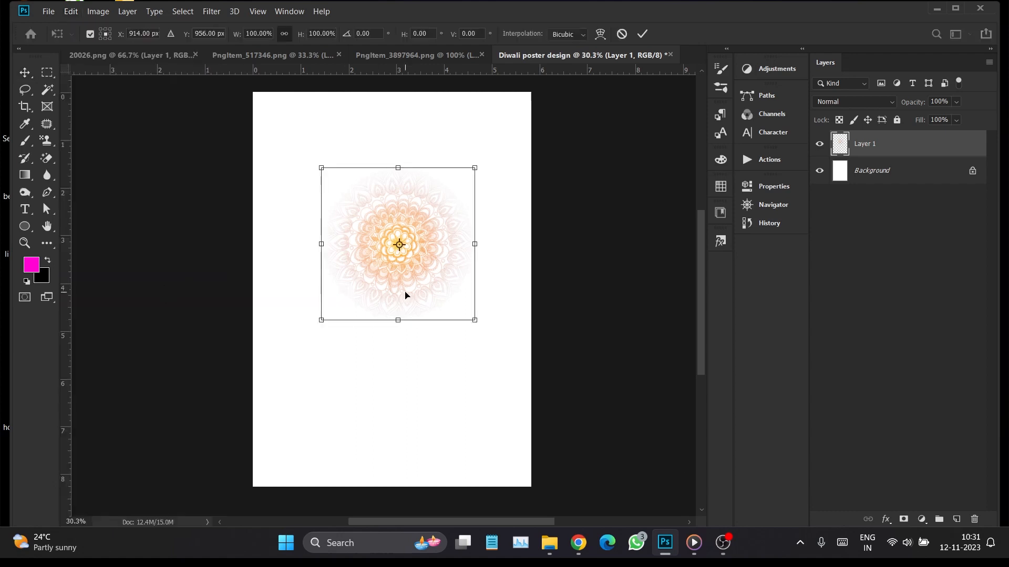
pyautogui.moveTo(471, 320); pyautogui.dragTo(539, 386)
pyautogui.press('Return')
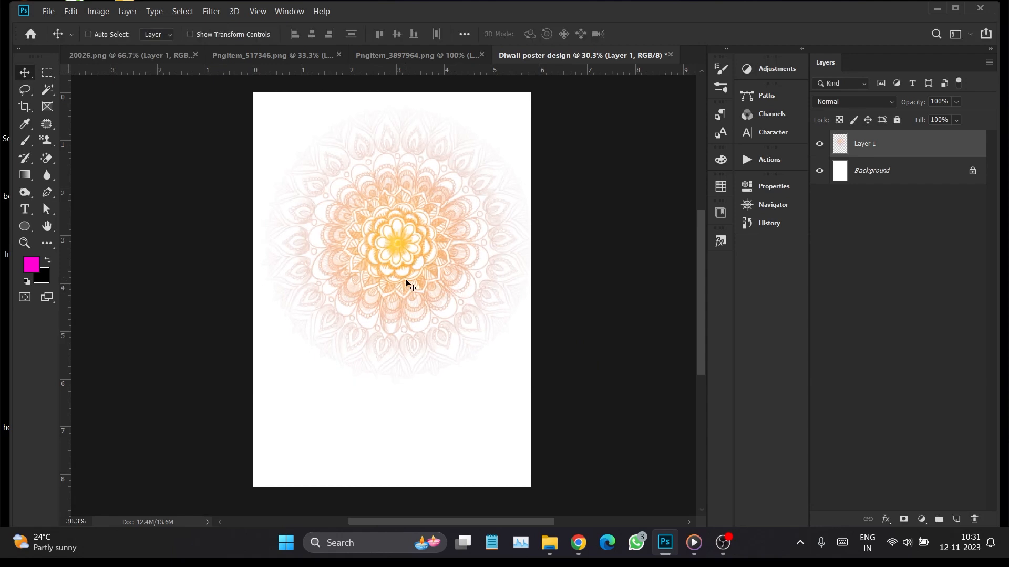
# Copy the diya lamp from PngItem_3897964.png into the poster and enlarge it over the mandala's lower half
pyautogui.click(400, 56)
pyautogui.moveTo(410, 248); pyautogui.dragTo(380, 336)
pyautogui.click(70, 13)
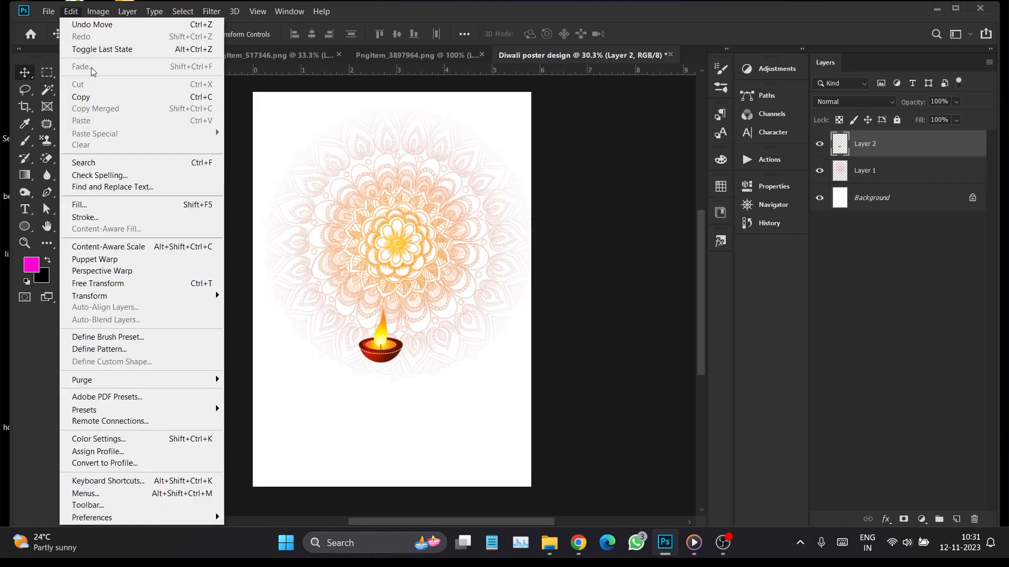
pyautogui.click(151, 294)
pyautogui.moveTo(403, 363); pyautogui.dragTo(396, 307)
pyautogui.press('Return')
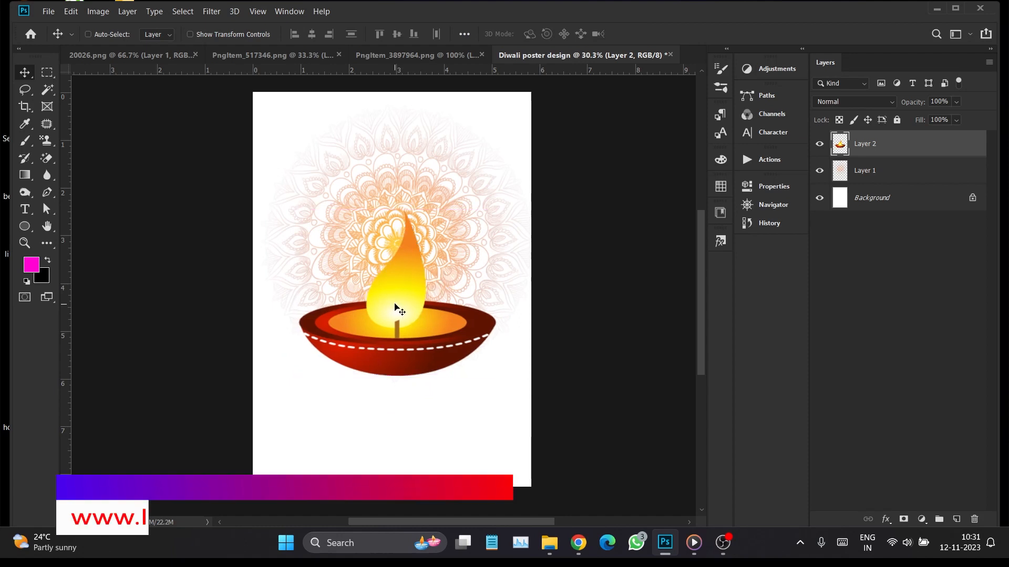
# Convert the diya layer and the mandala layer to smart objects
pyautogui.rightClick(891, 144)
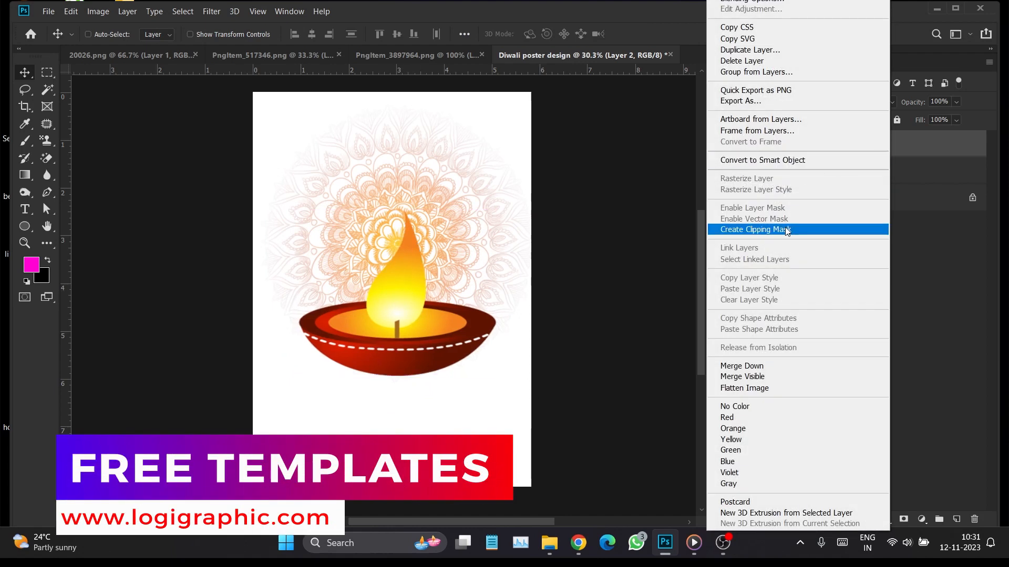
pyautogui.click(786, 231)
pyautogui.rightClick(921, 169)
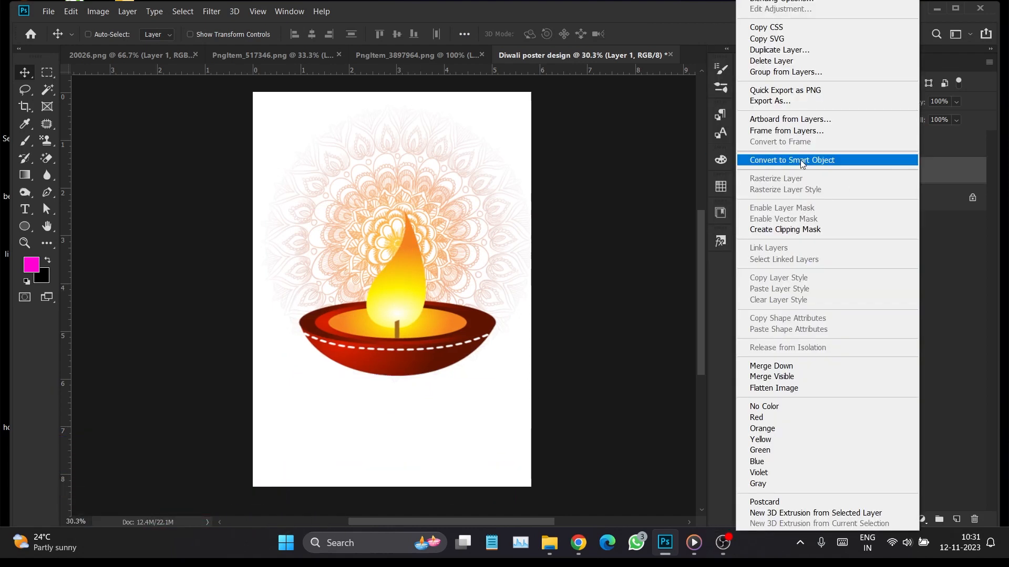
pyautogui.click(801, 160)
pyautogui.moveTo(487, 279); pyautogui.dragTo(467, 292)
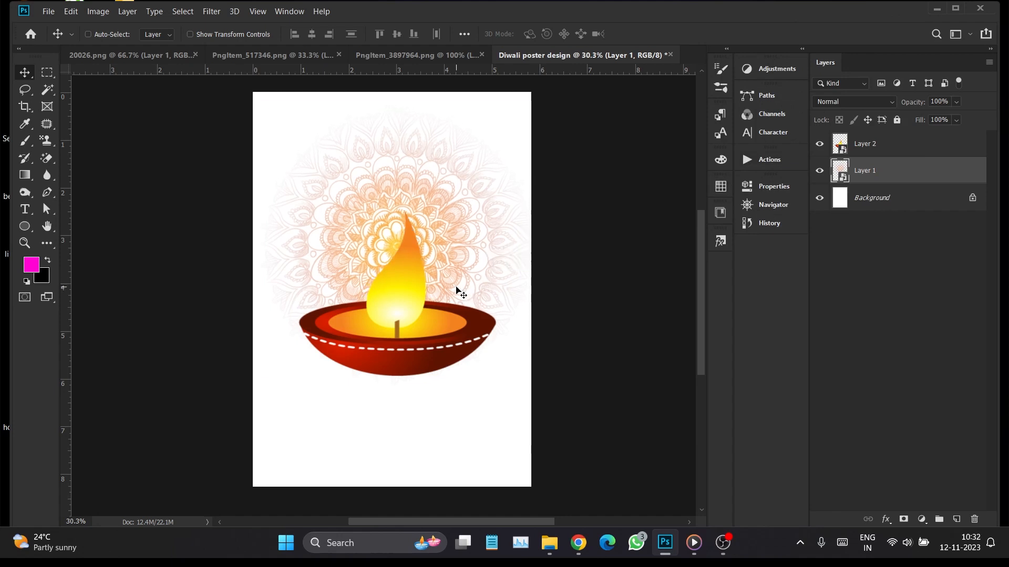
# Copy the red lanterns from PngItem_517346.png into the poster and scale them down into the page's upper-left corner
pyautogui.click(225, 54)
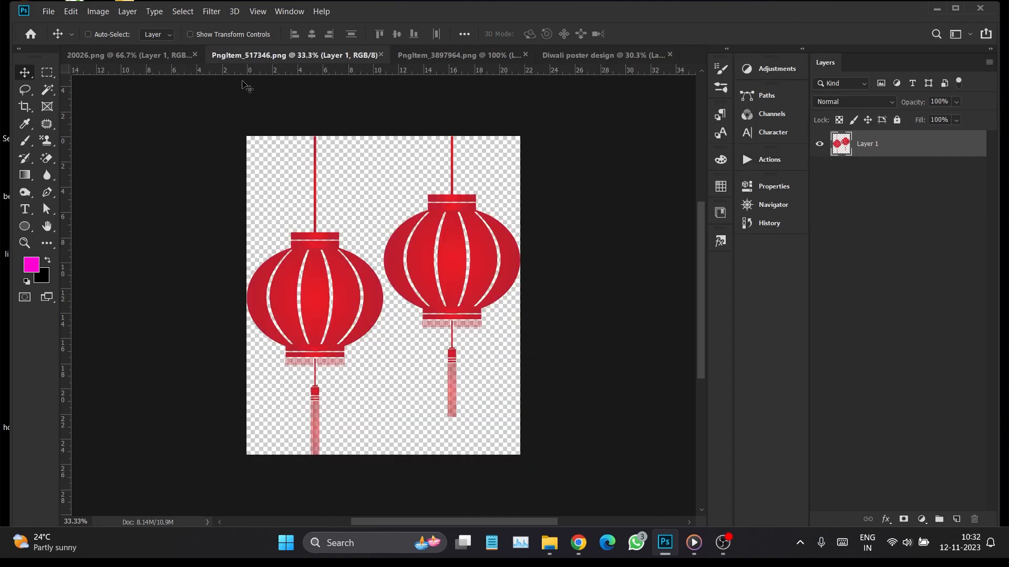
pyautogui.moveTo(323, 265); pyautogui.dragTo(462, 220)
pyautogui.hotkey('ctrl', 't')
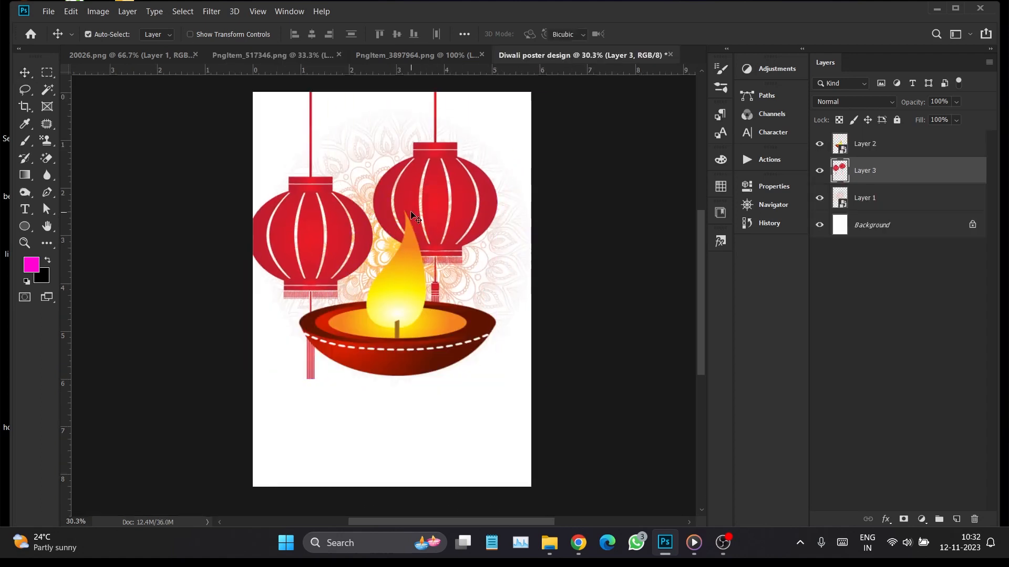
pyautogui.moveTo(500, 379); pyautogui.dragTo(436, 310)
pyautogui.moveTo(401, 187); pyautogui.dragTo(336, 105)
pyautogui.moveTo(368, 213); pyautogui.dragTo(354, 198)
pyautogui.moveTo(338, 131); pyautogui.dragTo(447, 137)
pyautogui.click(642, 33)
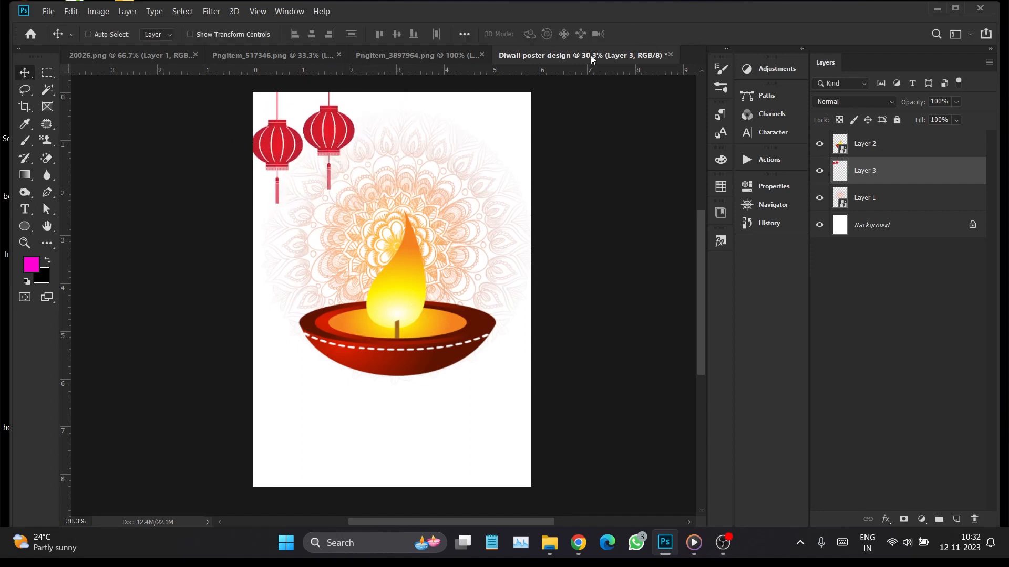
# Duplicate the lantern pair to the page's upper-right corner and align both pairs by their vertical centers
pyautogui.moveTo(339, 137); pyautogui.dragTo(524, 124)
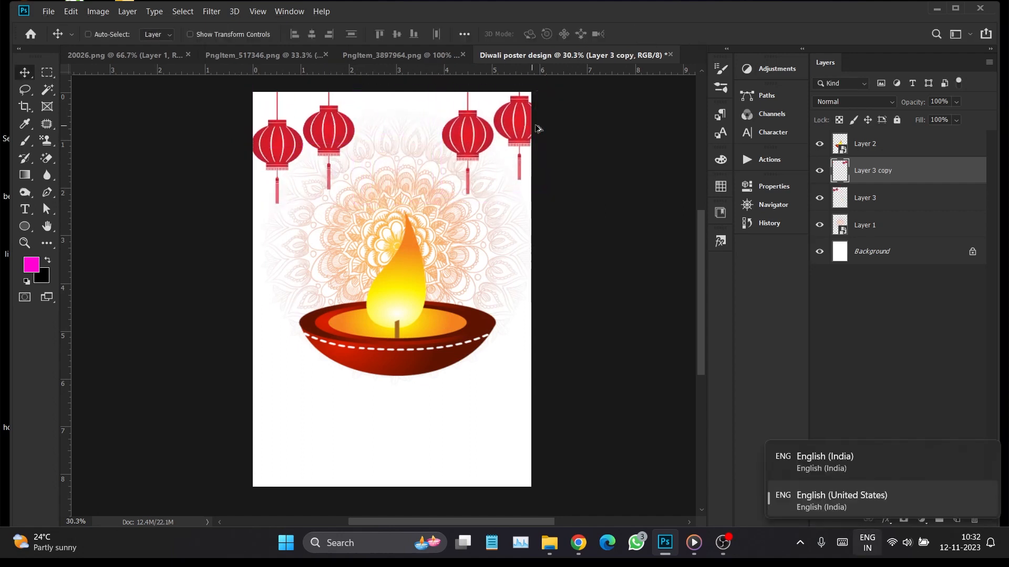
pyautogui.click(397, 34)
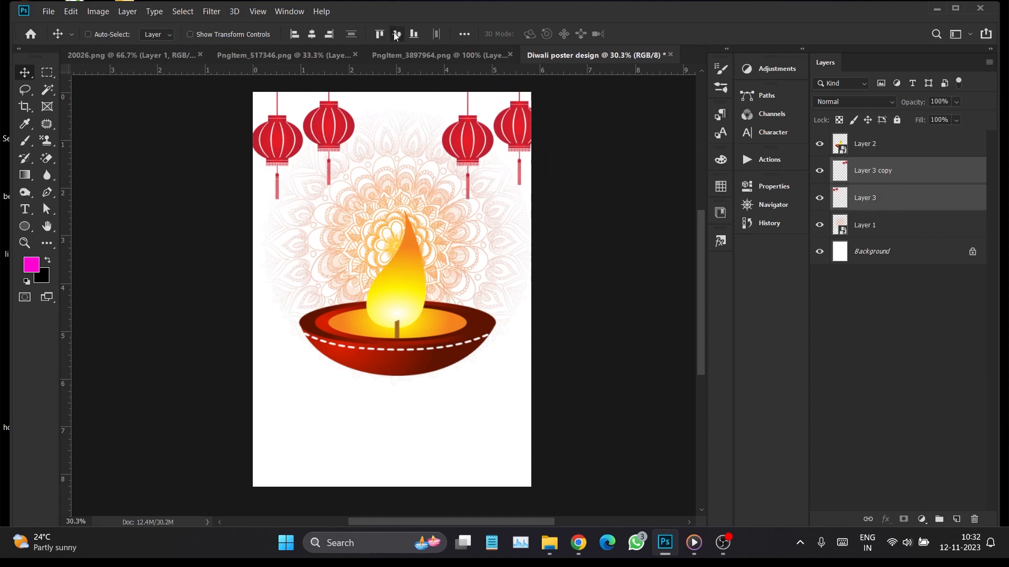
# Flip the left lantern pair horizontally so it mirrors the right pair
pyautogui.click(895, 200)
pyautogui.rightClick(896, 199)
pyautogui.click(704, 220)
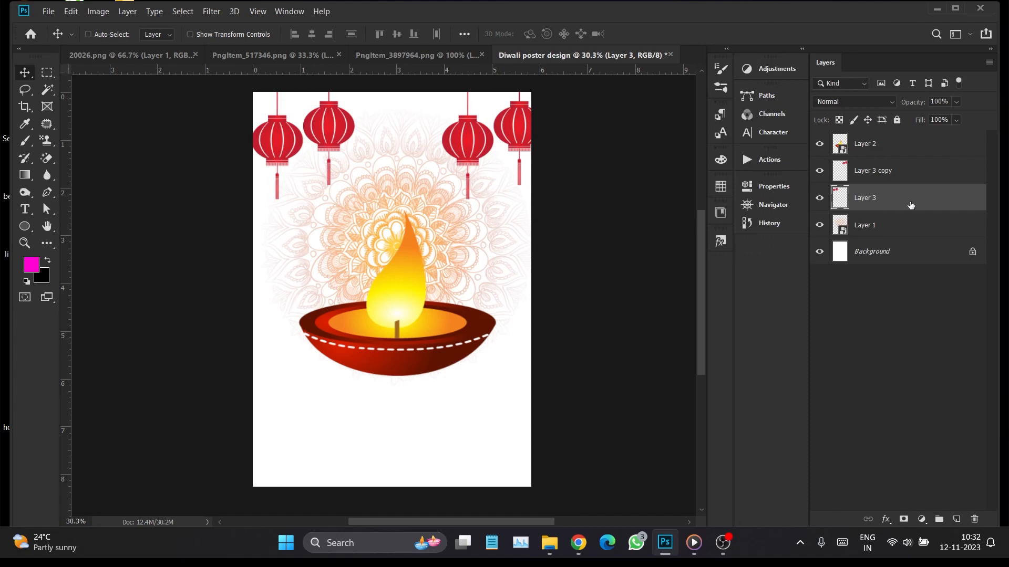
pyautogui.hotkey('ctrl', 't')
pyautogui.rightClick(305, 125)
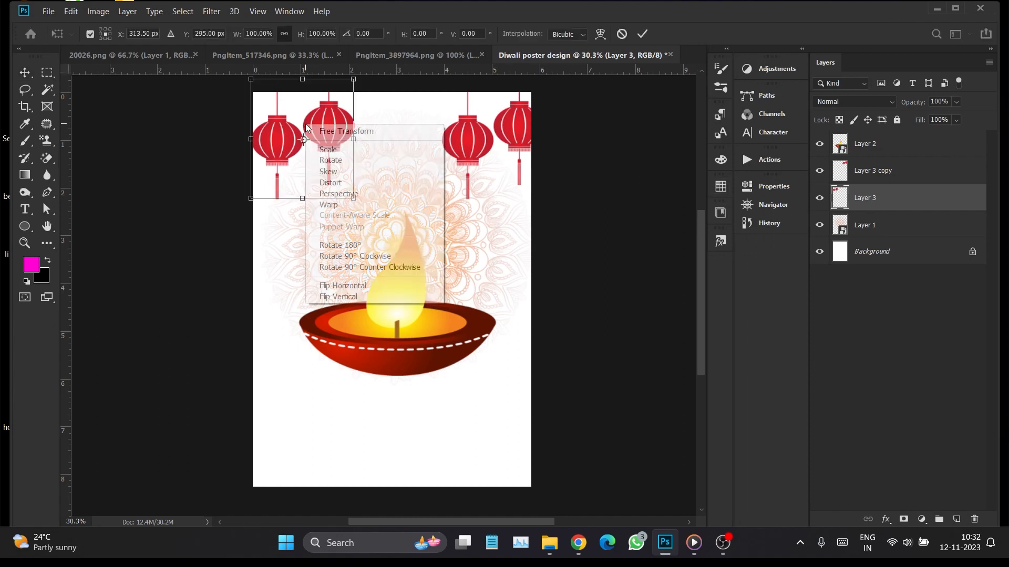
pyautogui.click(367, 286)
pyautogui.click(642, 34)
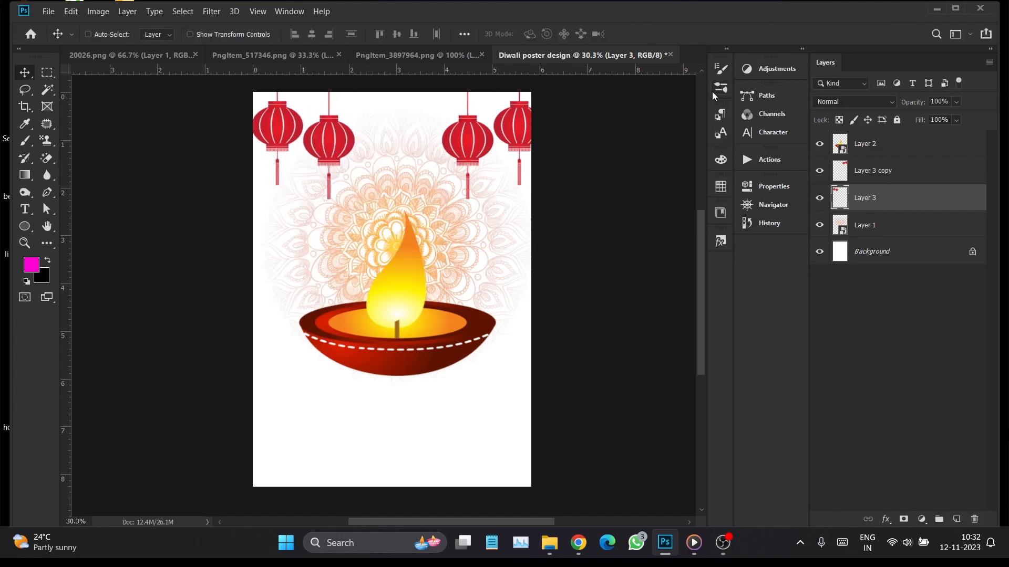
# Scale both lantern layers together to about 94% width and 90% height along the page's upper edge, and merge them
pyautogui.keyDown('ctrl'); pyautogui.click(901, 177); pyautogui.keyUp('ctrl')
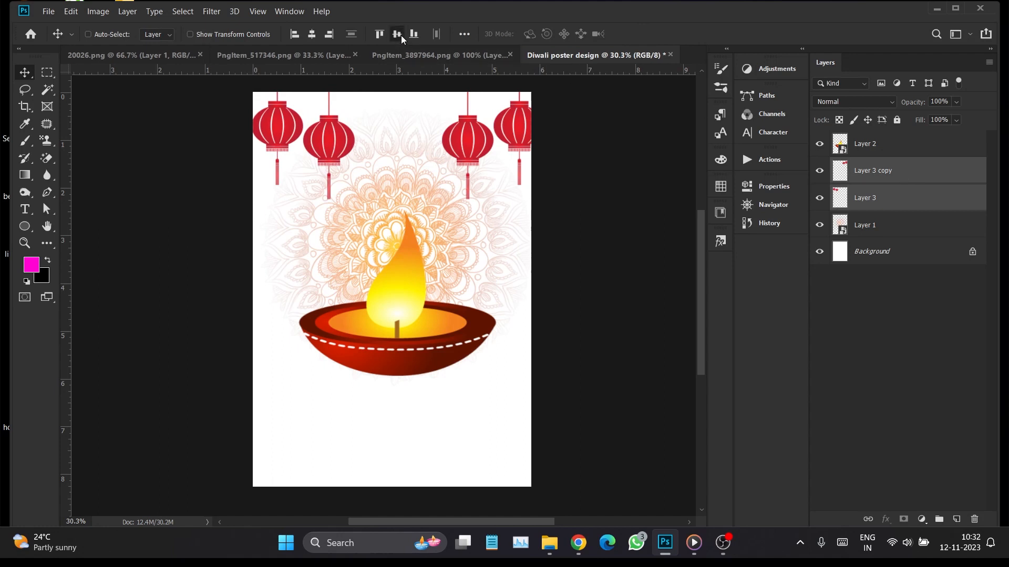
pyautogui.moveTo(488, 143); pyautogui.dragTo(484, 148)
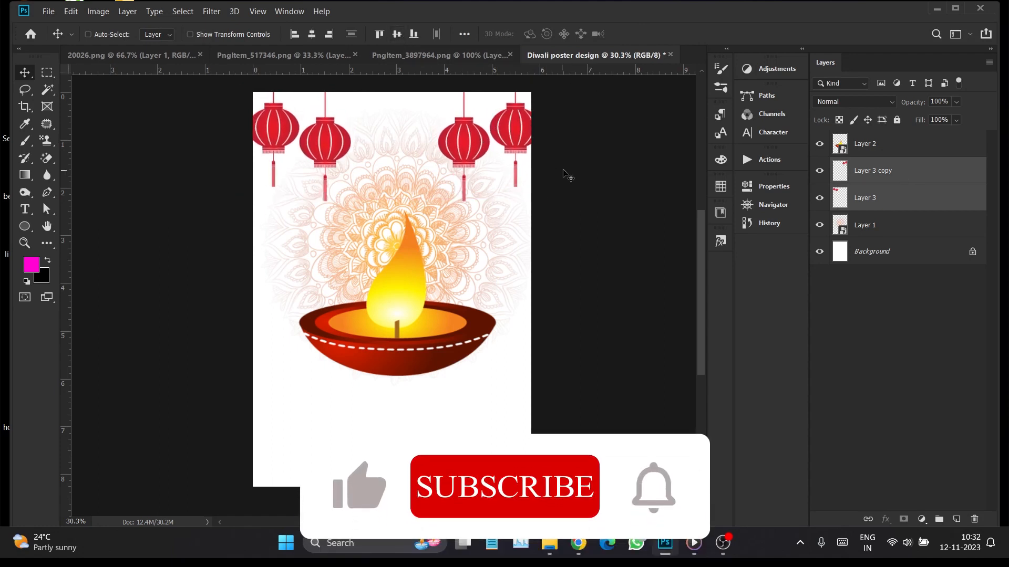
pyautogui.hotkey('ctrl', 't')
pyautogui.moveTo(545, 201); pyautogui.dragTo(535, 194)
pyautogui.moveTo(498, 145); pyautogui.dragTo(494, 145)
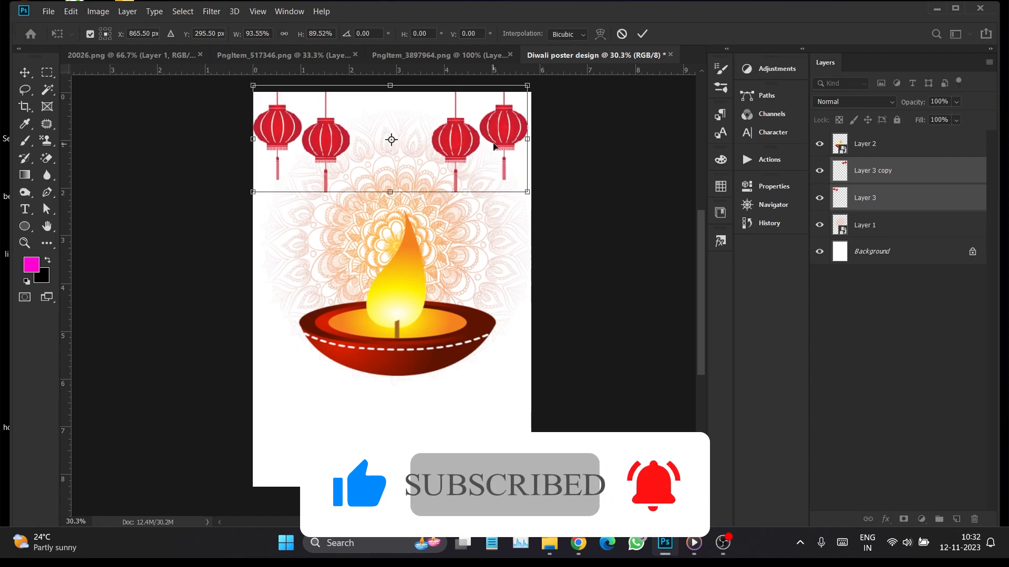
pyautogui.press('Return')
pyautogui.rightClick(855, 169)
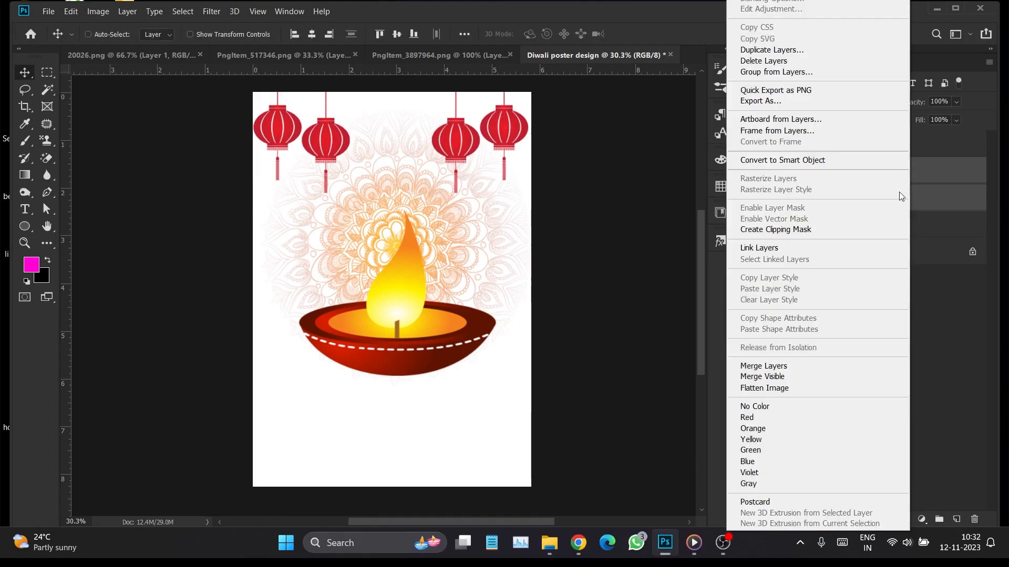
pyautogui.click(786, 366)
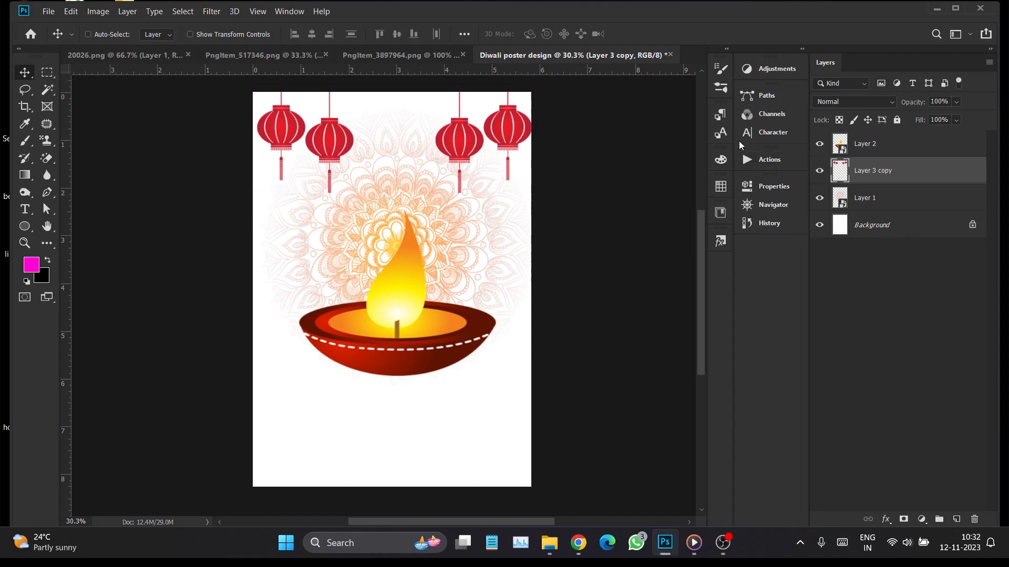
# Darken the merged lanterns by lowering their brightness with Brightness/Contrast and convert the layer to a smart object
pyautogui.click(97, 11)
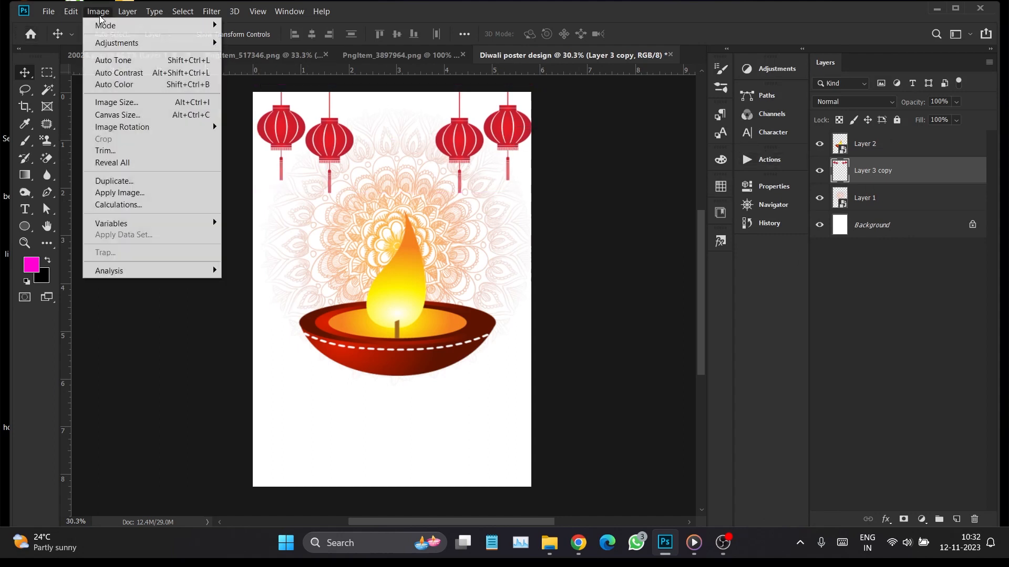
pyautogui.moveTo(158, 43)
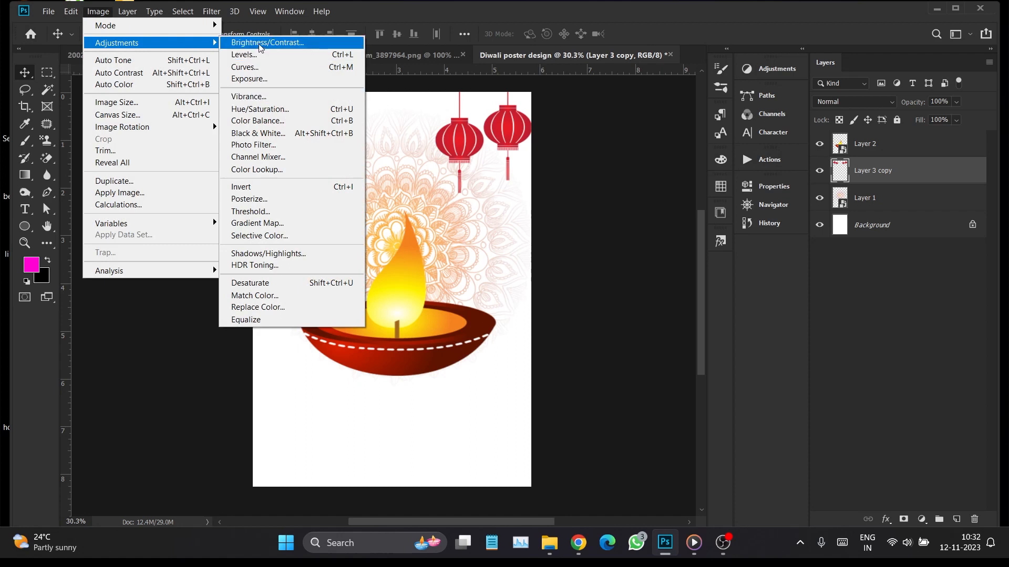
pyautogui.click(260, 44)
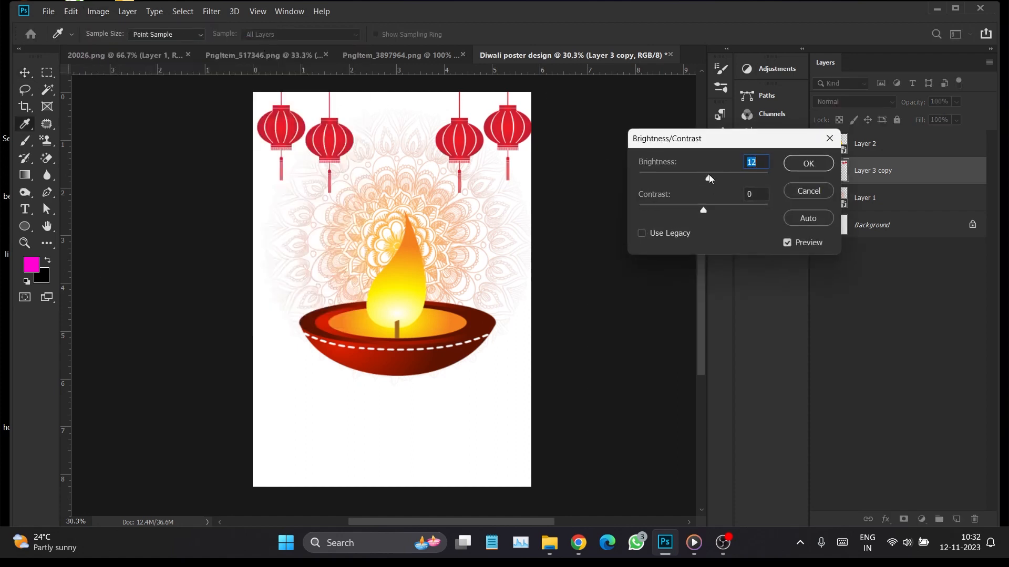
pyautogui.moveTo(709, 174); pyautogui.dragTo(694, 176)
pyautogui.press('v')
pyautogui.click(808, 163)
pyautogui.rightClick(914, 168)
pyautogui.click(834, 162)
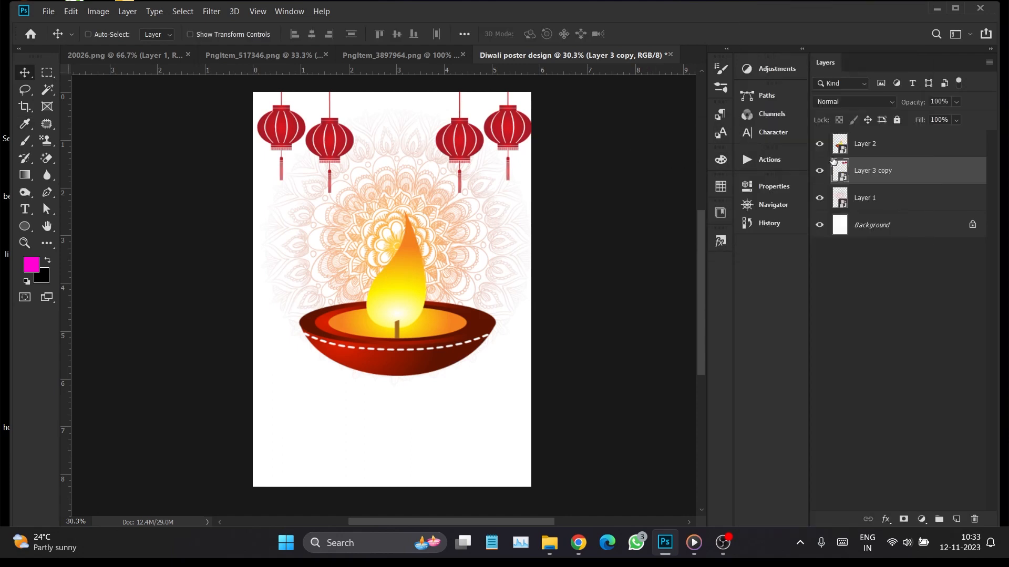
# Apply Color Balance to the lanterns' midtones, with cyan-red at -9 and a slight shift towards yellow
pyautogui.click(119, 15)
pyautogui.moveTo(98, 11)
pyautogui.moveTo(117, 43)
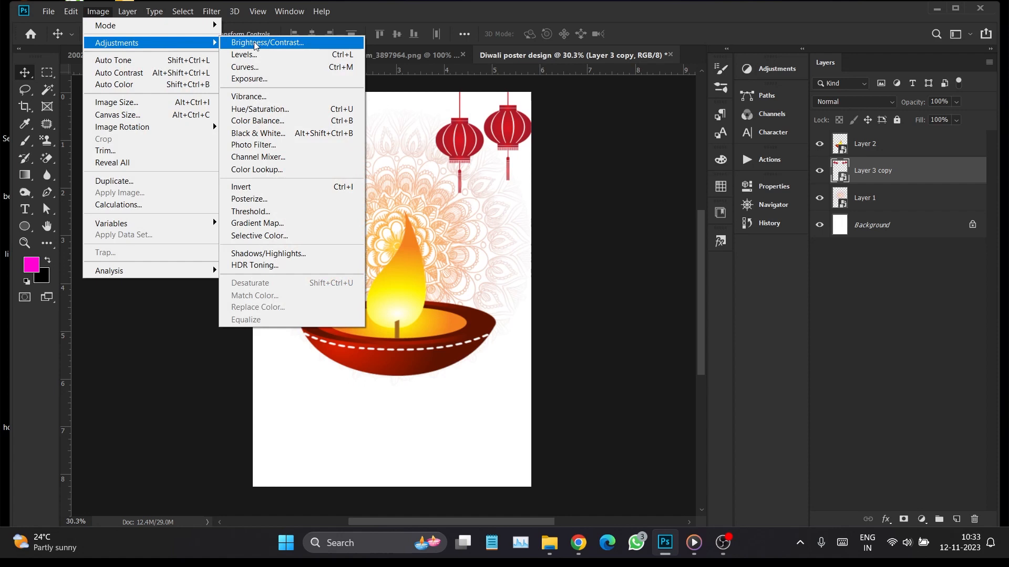
pyautogui.click(258, 121)
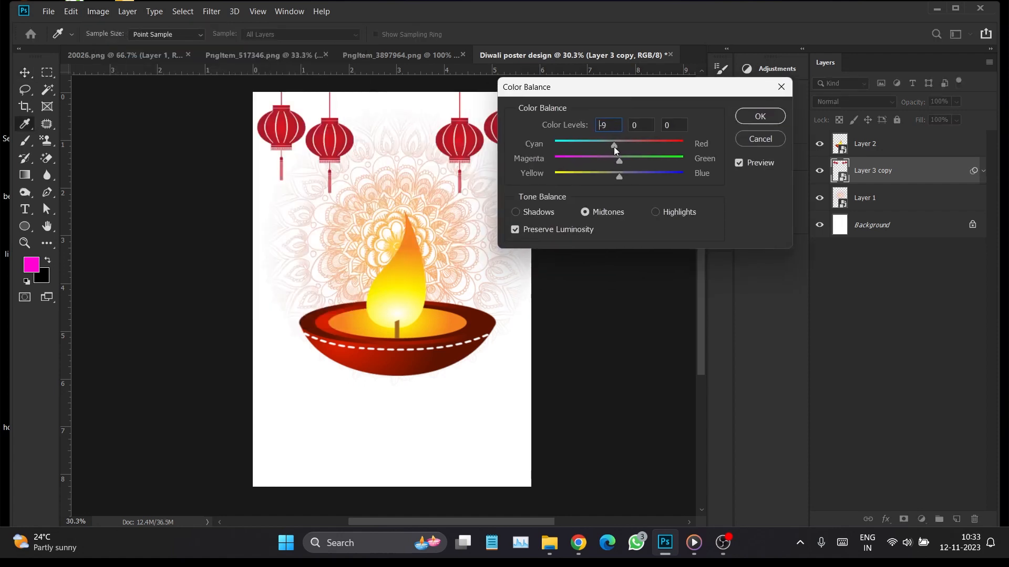
pyautogui.moveTo(619, 178); pyautogui.dragTo(611, 179)
pyautogui.click(748, 120)
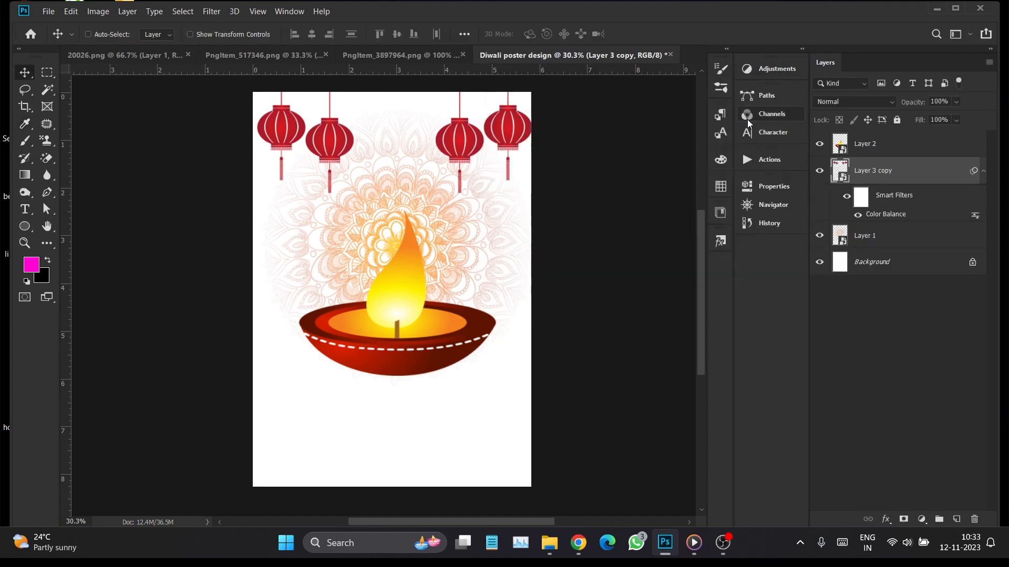
# Scale the diya down to about 73% and move it lower so the mandala's center is uncovered
pyautogui.rightClick(436, 271)
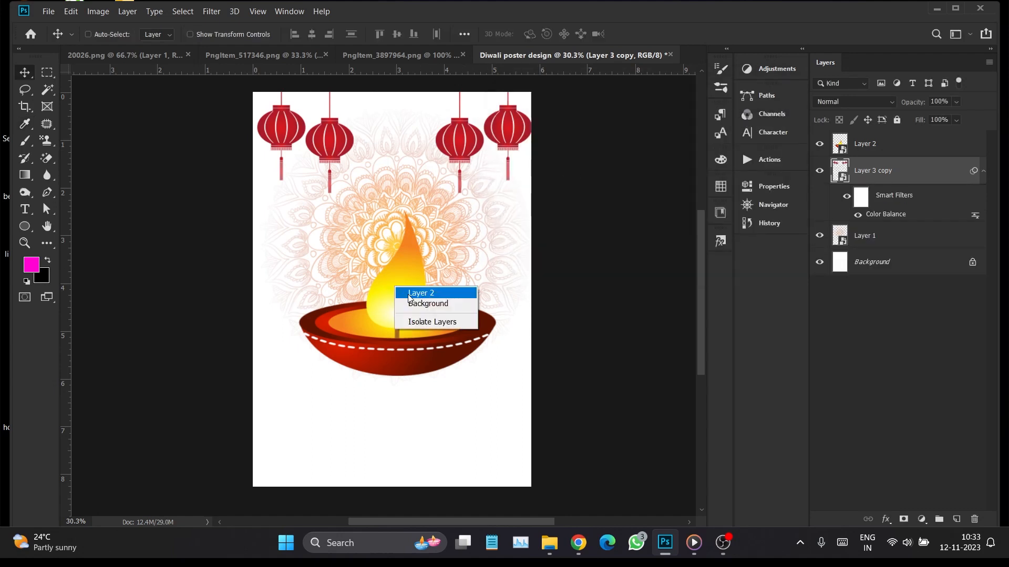
pyautogui.click(417, 290)
pyautogui.hotkey('ctrl', 't')
pyautogui.moveTo(498, 376); pyautogui.dragTo(453, 334)
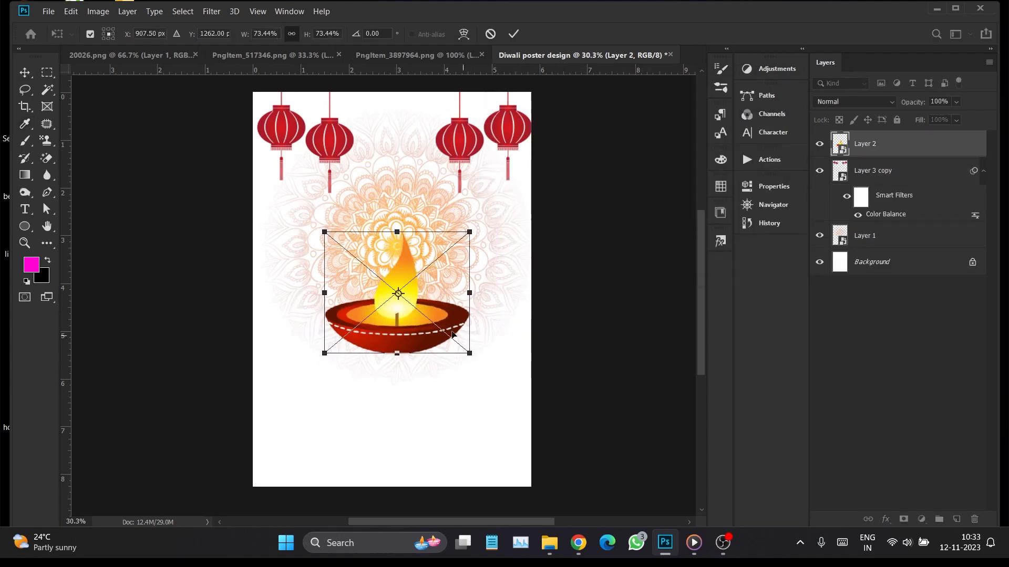
pyautogui.press('Return')
pyautogui.moveTo(410, 348); pyautogui.dragTo(410, 378)
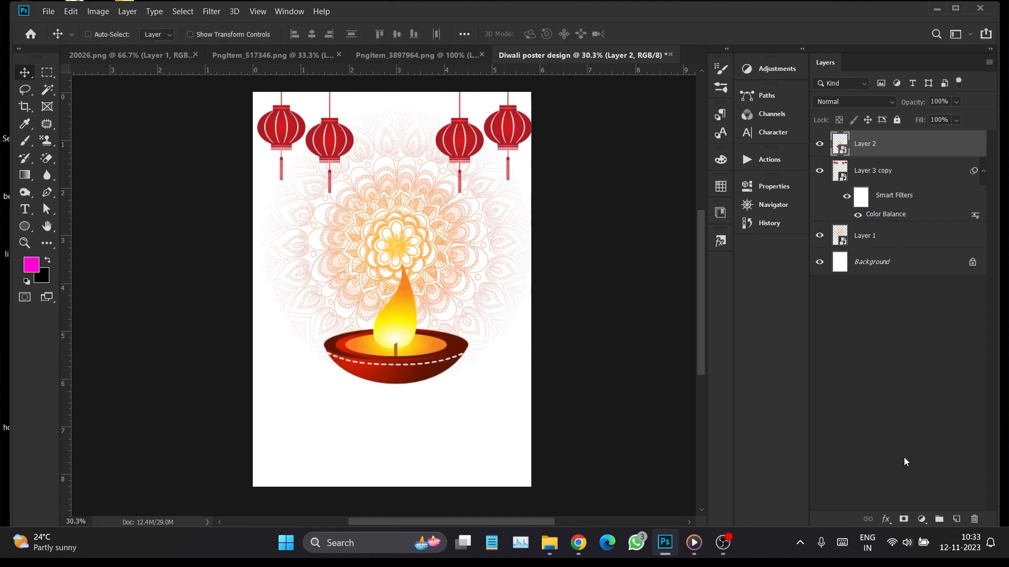
# Add the text "Diwali" over the mandala and scale it up to about 574%
pyautogui.click(25, 209)
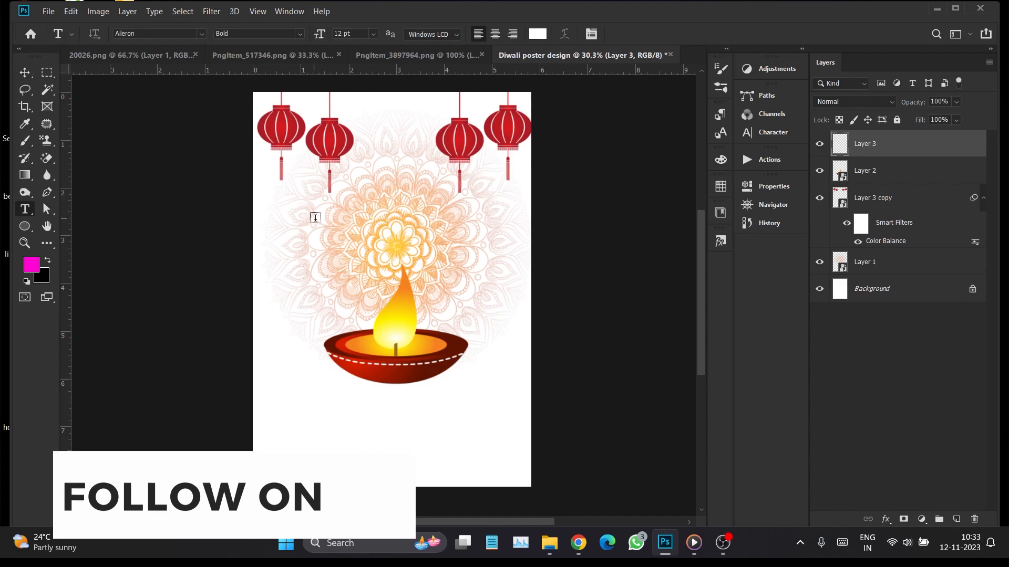
pyautogui.click(342, 221)
pyautogui.press('BackSpace')
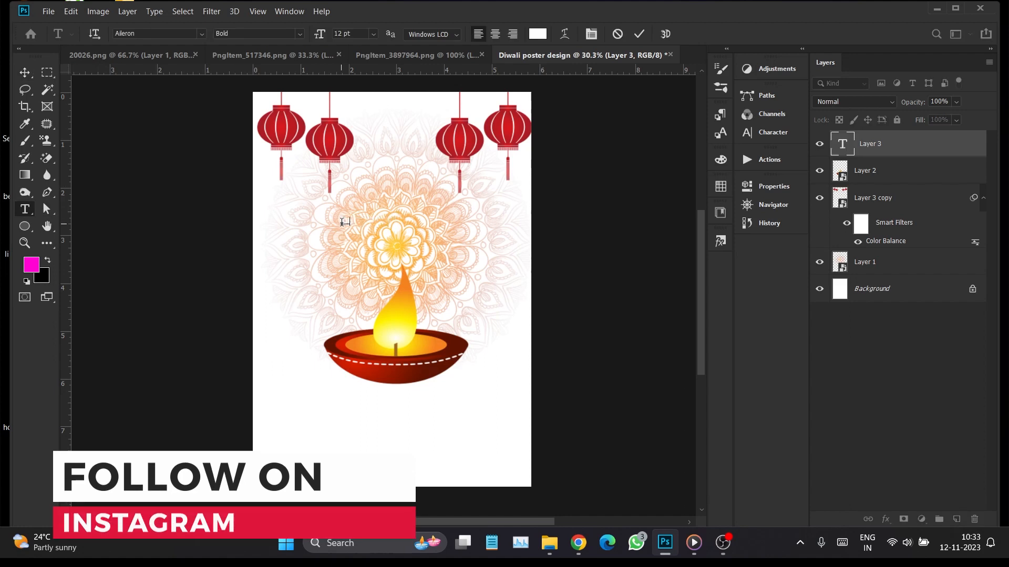
pyautogui.write('Diwali')
pyautogui.hotkey('ctrl', 'Return')
pyautogui.press('v')
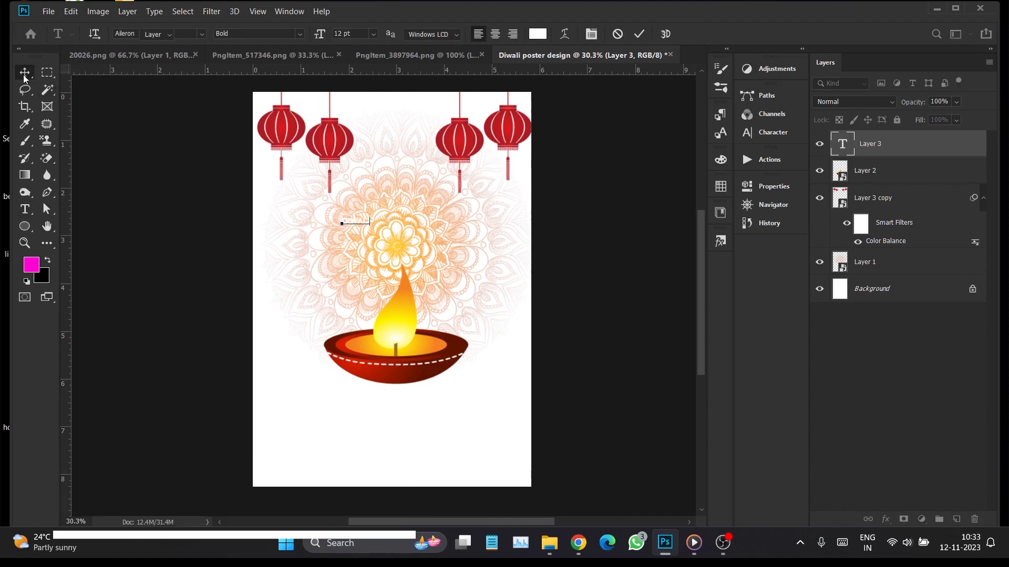
pyautogui.hotkey('ctrl', 't')
pyautogui.moveTo(371, 229); pyautogui.dragTo(437, 229)
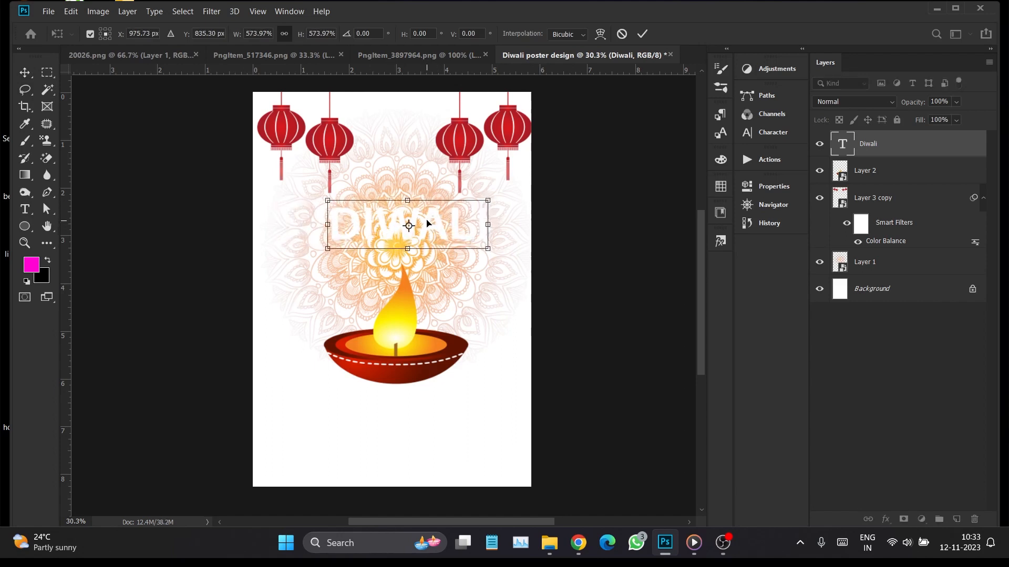
pyautogui.press('Return')
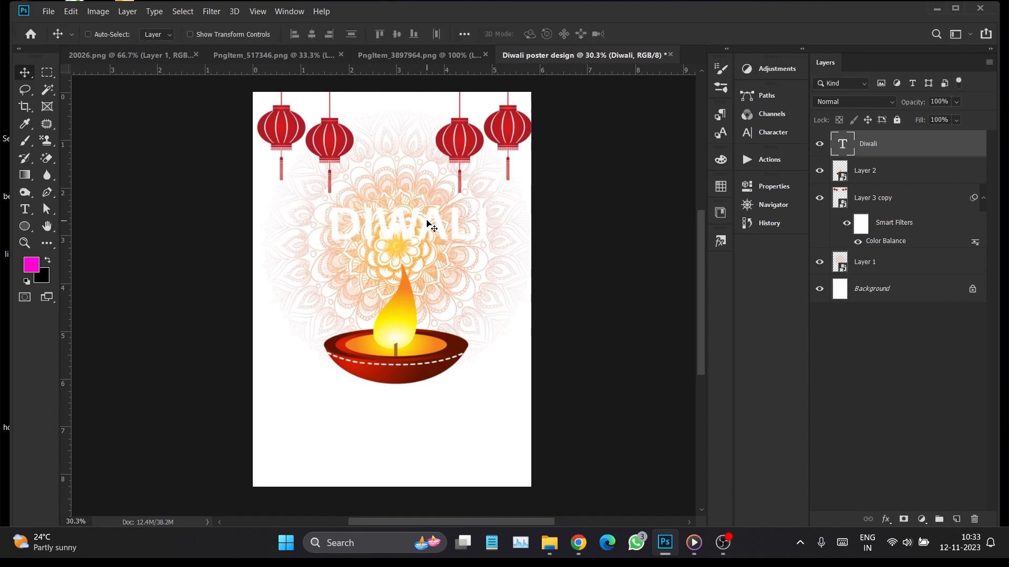
# Turn off all caps for the Diwali text and set its font to HeySweety
pyautogui.click(767, 136)
pyautogui.click(637, 188)
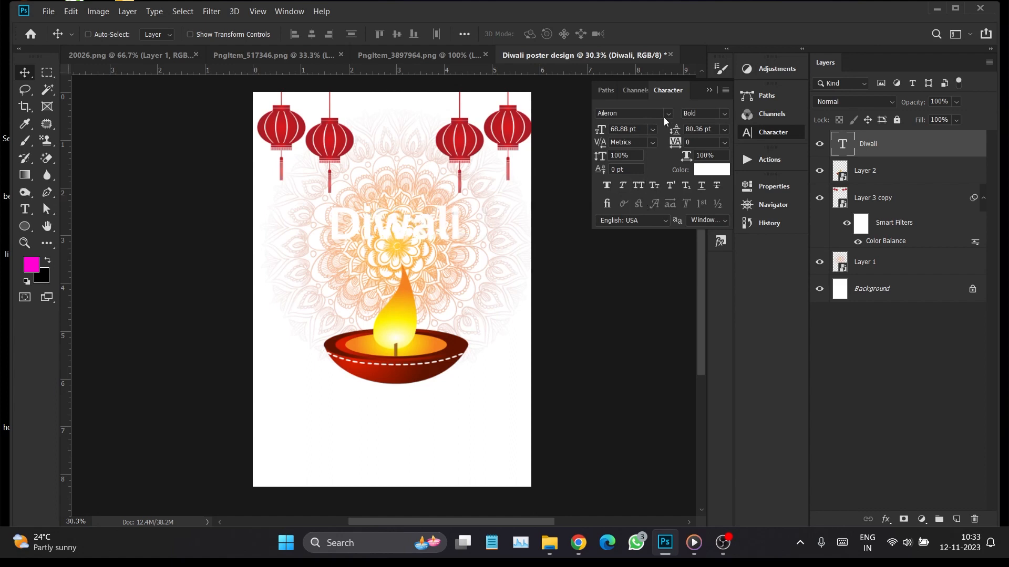
pyautogui.click(667, 115)
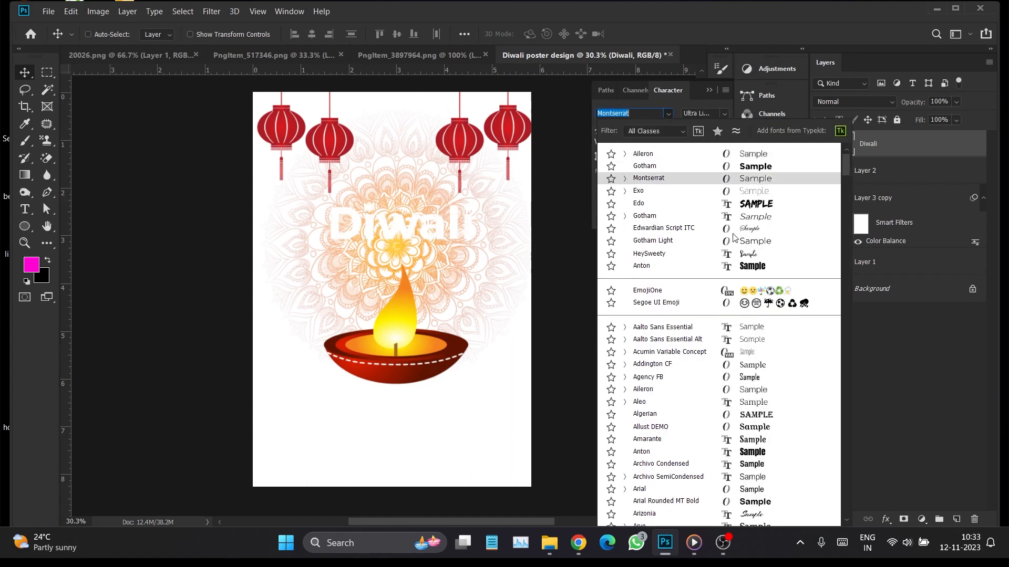
pyautogui.click(748, 256)
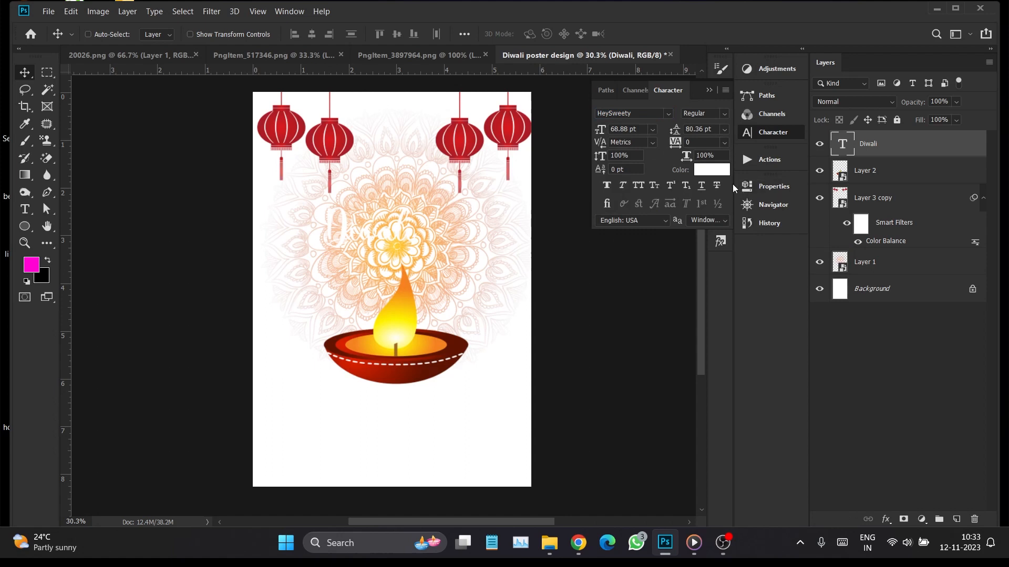
# Recolor the Diwali text with the lanterns' red, d31a1e, and center it above the diya
pyautogui.click(711, 169)
pyautogui.click(468, 141)
pyautogui.click(462, 139)
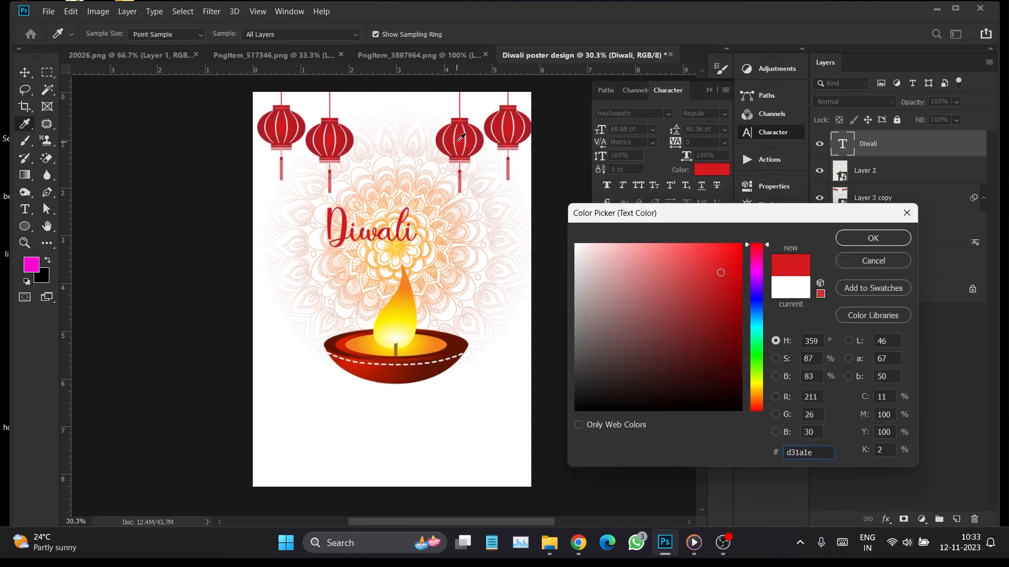
pyautogui.click(871, 239)
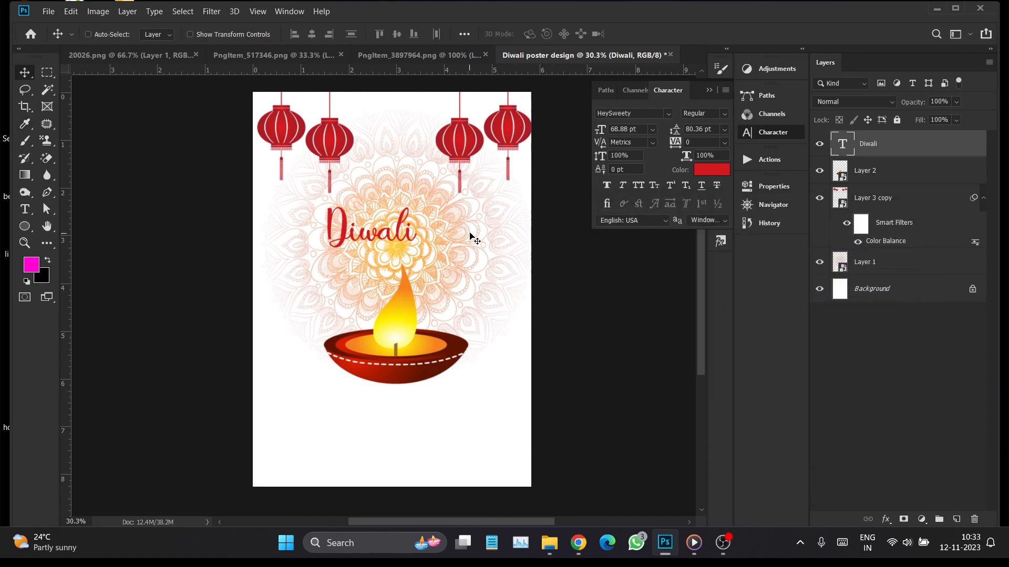
pyautogui.moveTo(410, 237); pyautogui.dragTo(432, 221)
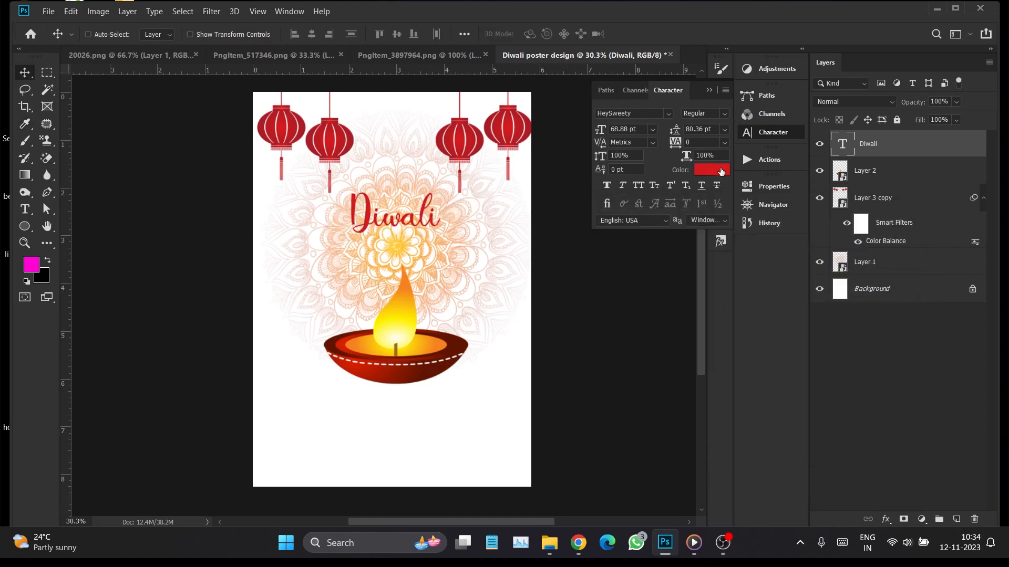
# Change the Diwali text's font to Arizonia with faux bold
pyautogui.click(668, 114)
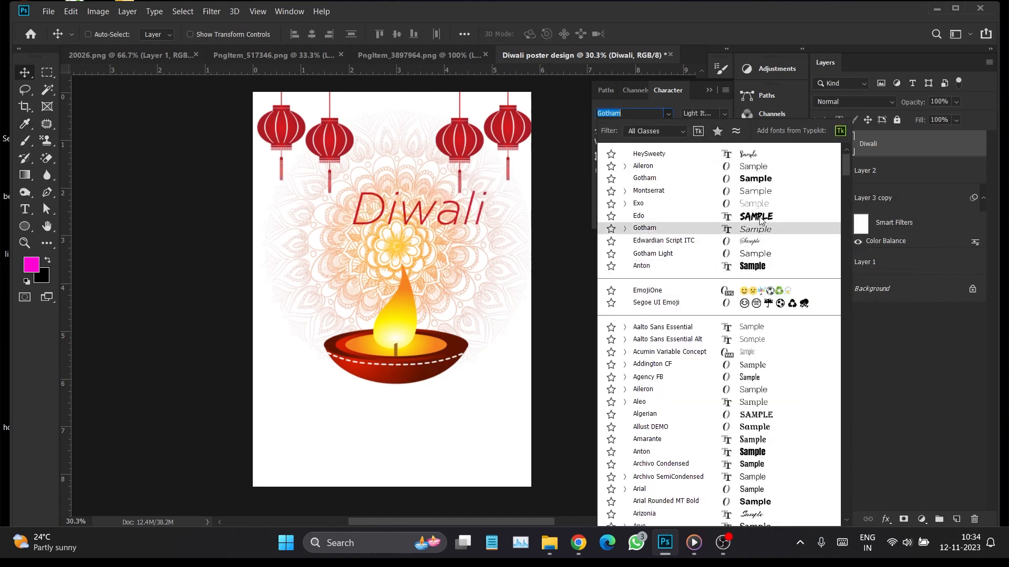
pyautogui.scroll(-3, 757, 465)
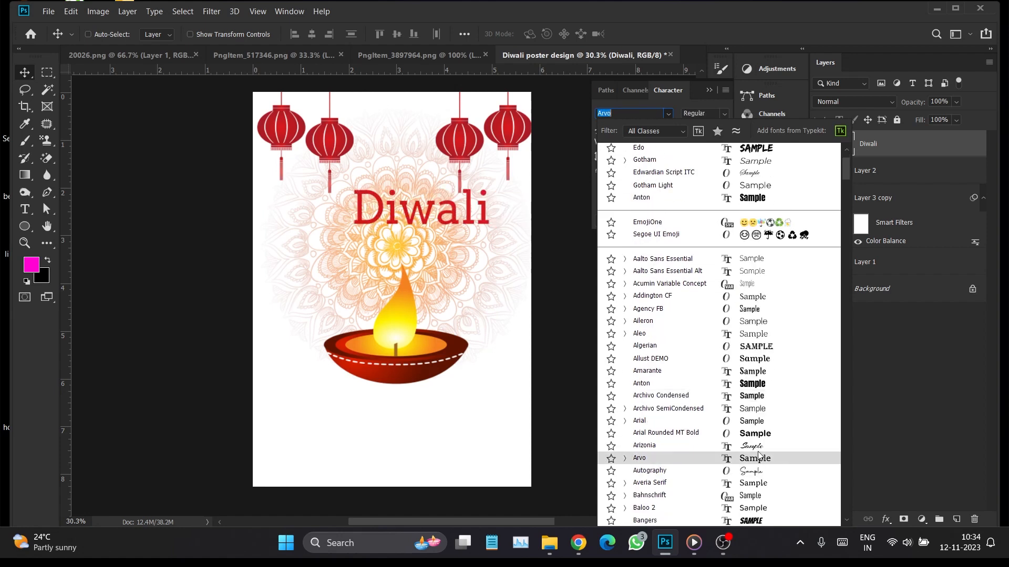
pyautogui.click(755, 450)
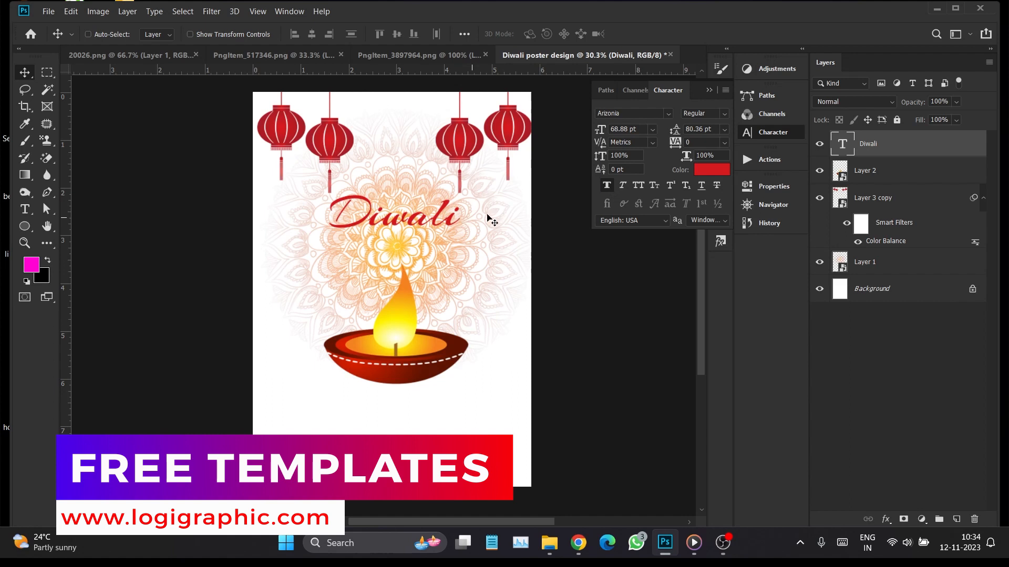
# Duplicate the Diwali text just below the original and change the copy's wording to "sale"
pyautogui.moveTo(440, 219); pyautogui.dragTo(440, 246)
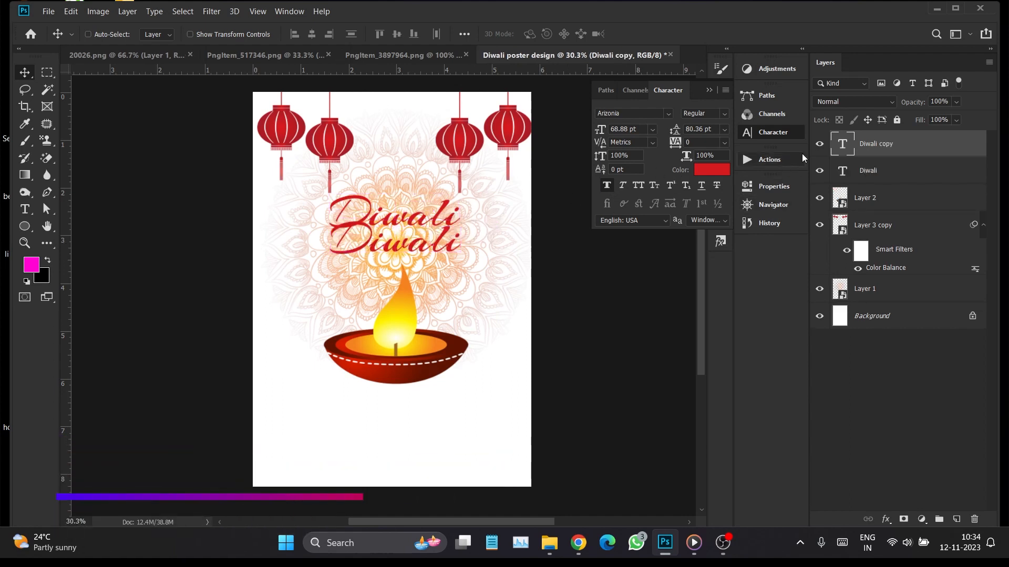
pyautogui.doubleClick(840, 145)
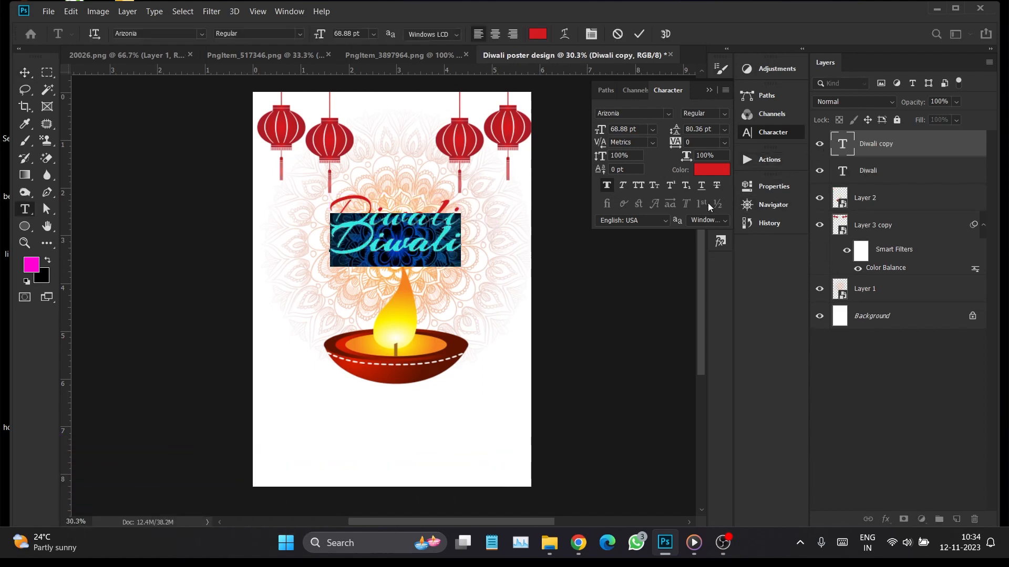
pyautogui.write('sale')
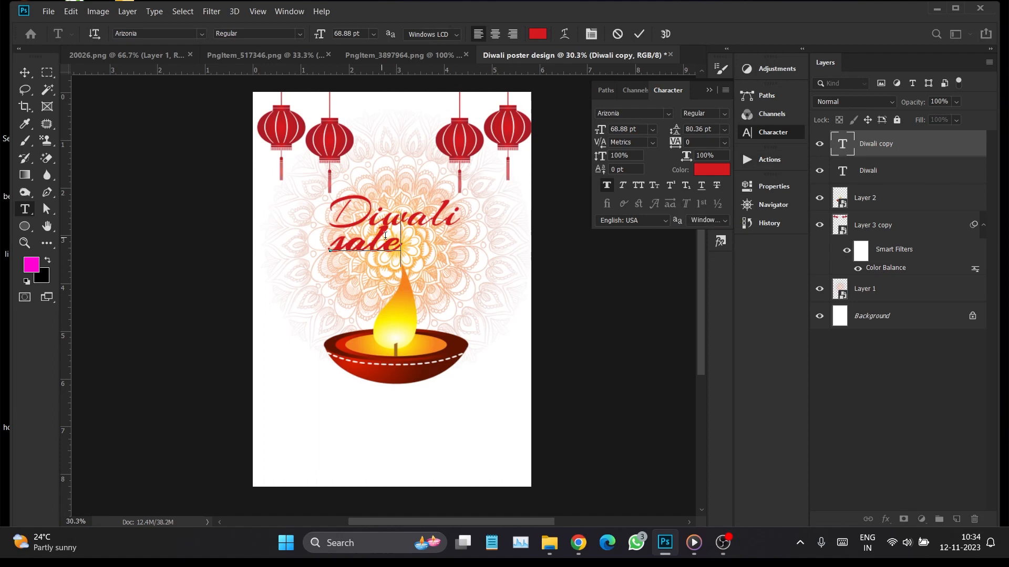
pyautogui.click(24, 72)
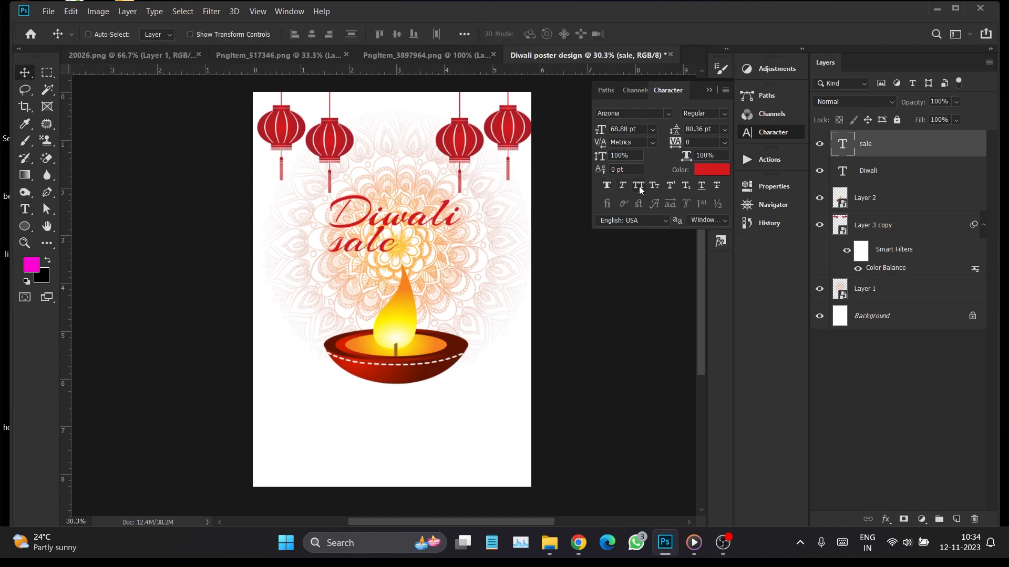
# Set the sale text in all caps with the Gotham Bold font
pyautogui.click(639, 185)
pyautogui.click(667, 113)
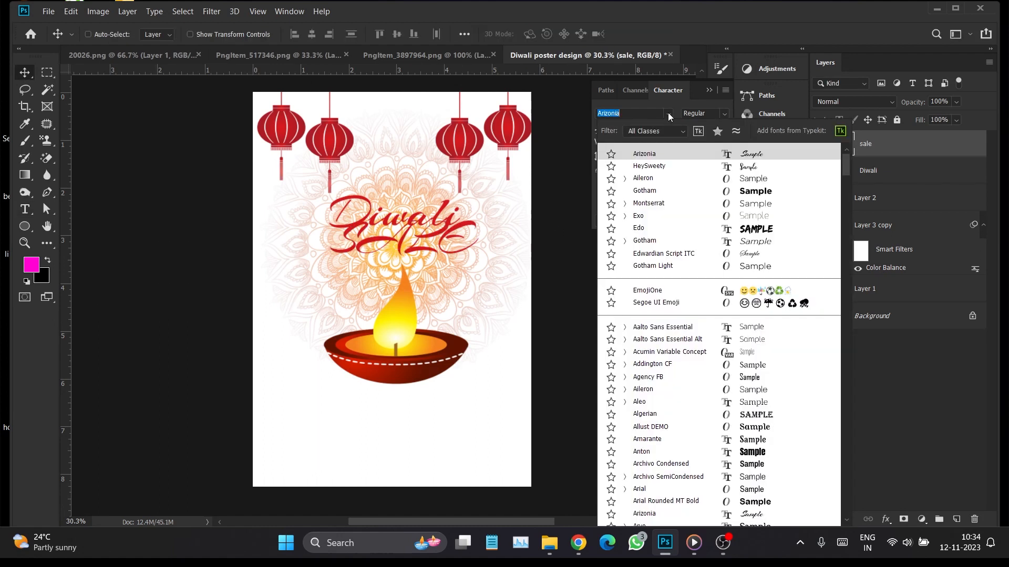
pyautogui.click(735, 192)
# Position SALE directly beneath the Diwali text and shift the diya slightly lower to make room
pyautogui.moveTo(433, 245); pyautogui.dragTo(437, 258)
pyautogui.moveTo(404, 304)
pyautogui.mouseDown()
pyautogui.moveTo(406, 315)
pyautogui.moveTo(401, 308)
pyautogui.mouseUp()
pyautogui.rightClick(405, 225)
pyautogui.click(406, 227)
pyautogui.moveTo(408, 227); pyautogui.dragTo(407, 245)
pyautogui.rightClick(414, 248)
pyautogui.click(422, 253)
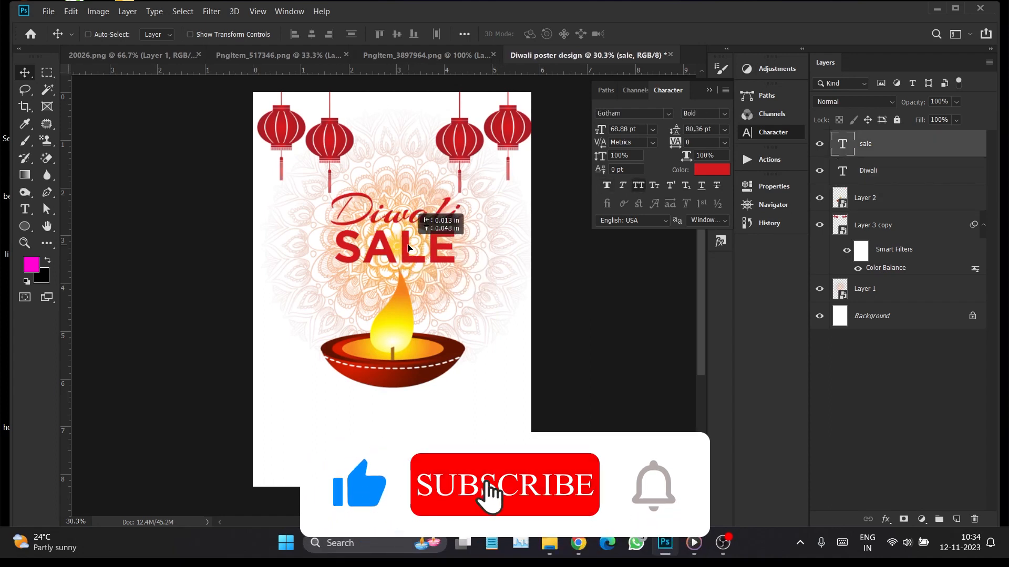
# Select the lantern layer and move the lanterns slightly higher at the page's upper edge
pyautogui.click(724, 129)
pyautogui.click(696, 139)
pyautogui.rightClick(499, 126)
pyautogui.click(516, 133)
pyautogui.moveTo(513, 128); pyautogui.dragTo(512, 119)
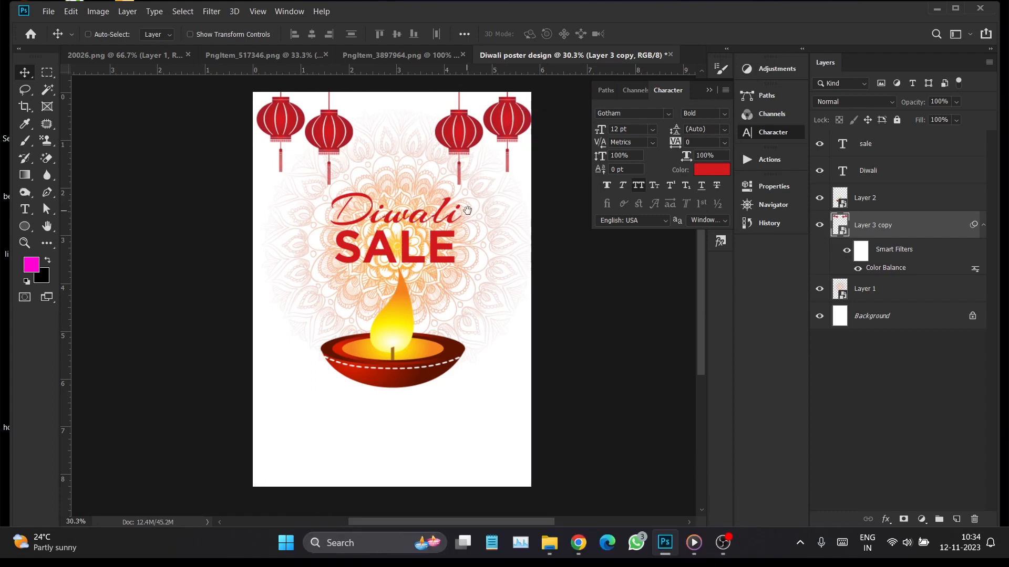
# Draw a rectangle about 1286 by 183 px below the diya on a new layer above the lanterns
pyautogui.moveTo(467, 210); pyautogui.dragTo(462, 194)
pyautogui.moveTo(457, 237); pyautogui.dragTo(458, 229)
pyautogui.click(956, 519)
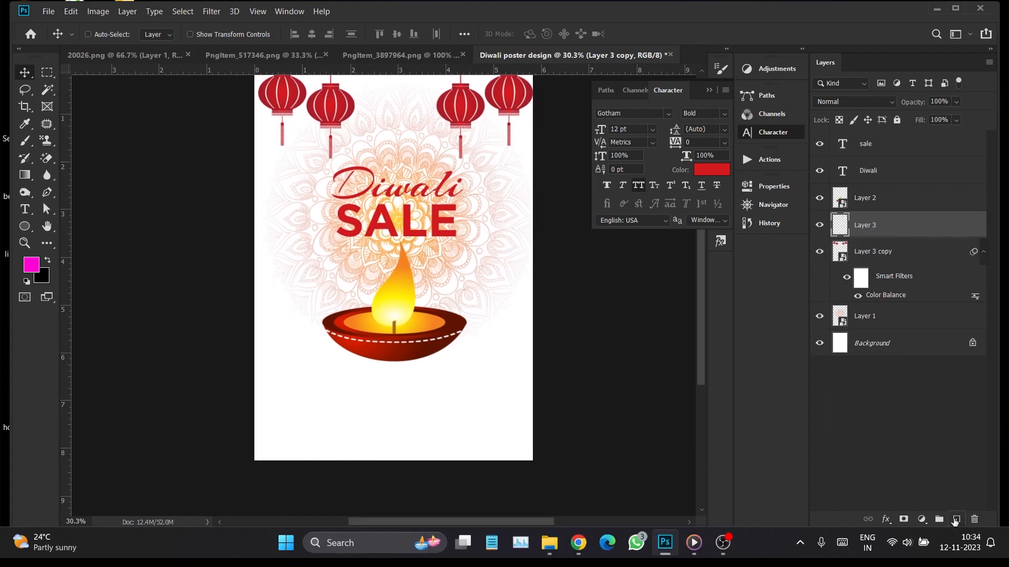
pyautogui.rightClick(25, 226)
pyautogui.click(78, 226)
pyautogui.moveTo(297, 371); pyautogui.dragTo(493, 404)
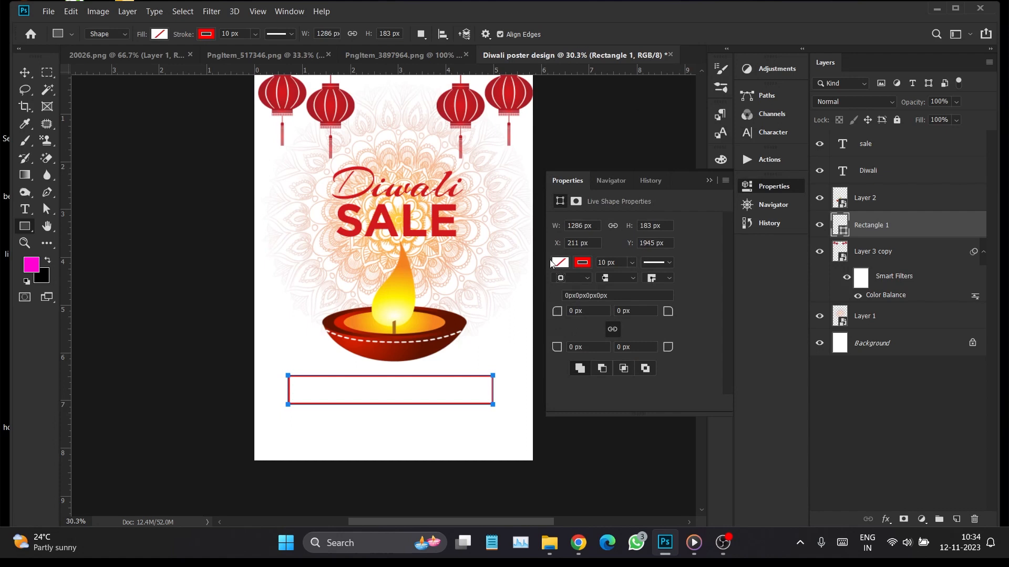
# Remove the rectangle's stroke and give it a solid red fill
pyautogui.click(582, 263)
pyautogui.click(570, 289)
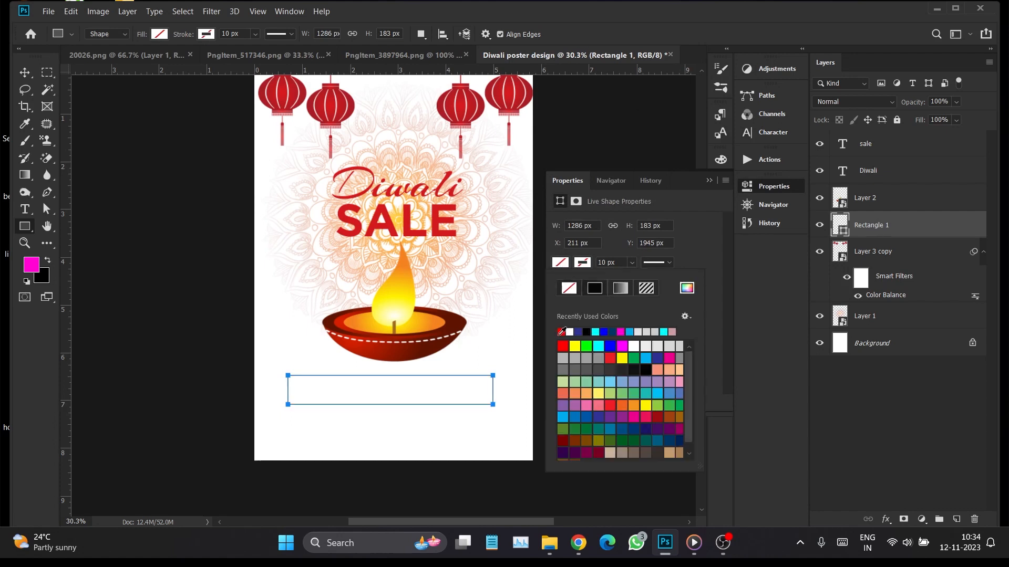
pyautogui.click(561, 332)
pyautogui.click(25, 72)
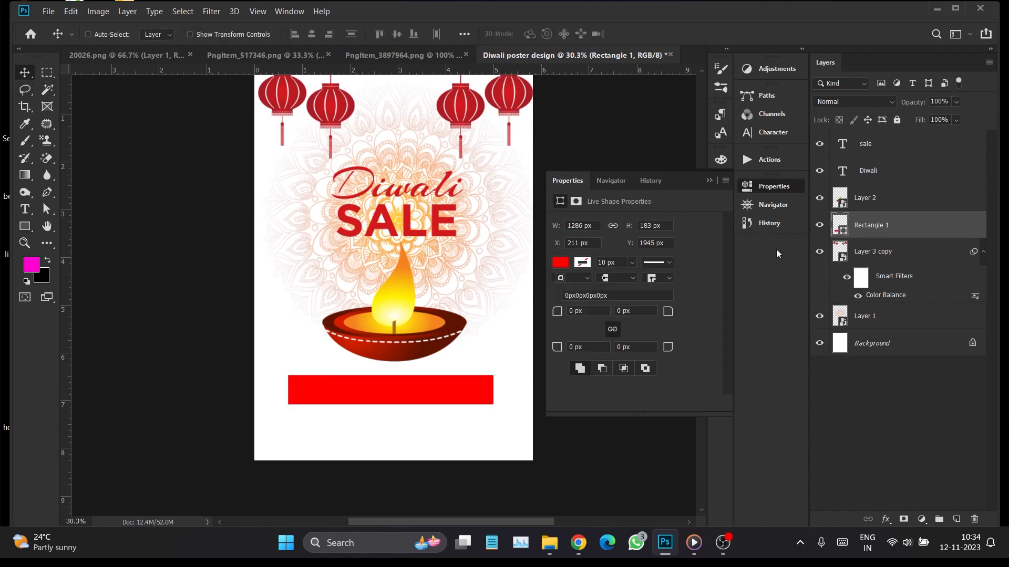
# Recolor the rectangle with yellow sampled from the diya's flame, fbc60d
pyautogui.doubleClick(843, 235)
pyautogui.click(463, 319)
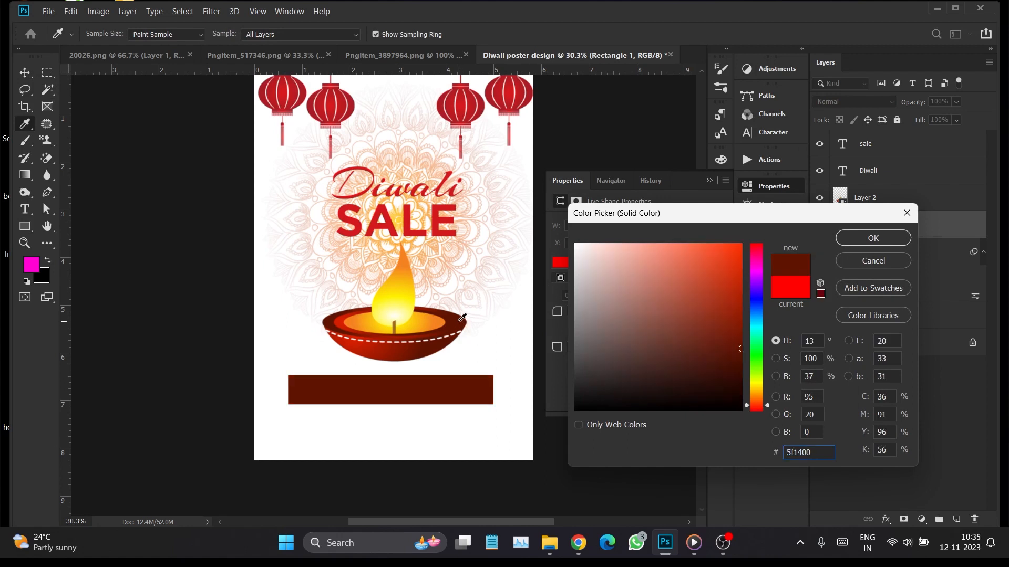
pyautogui.click(426, 228)
pyautogui.click(405, 278)
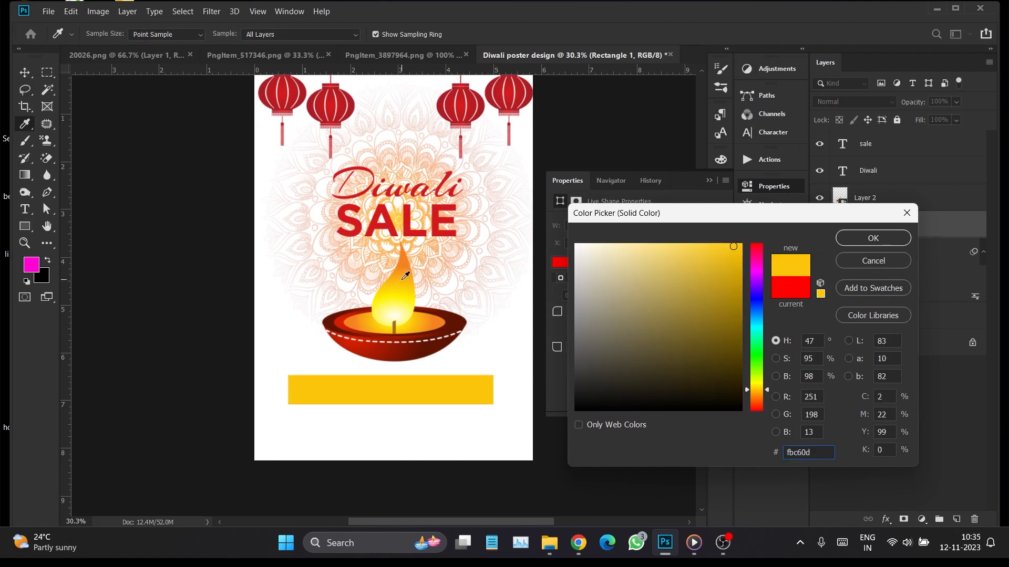
pyautogui.click(872, 238)
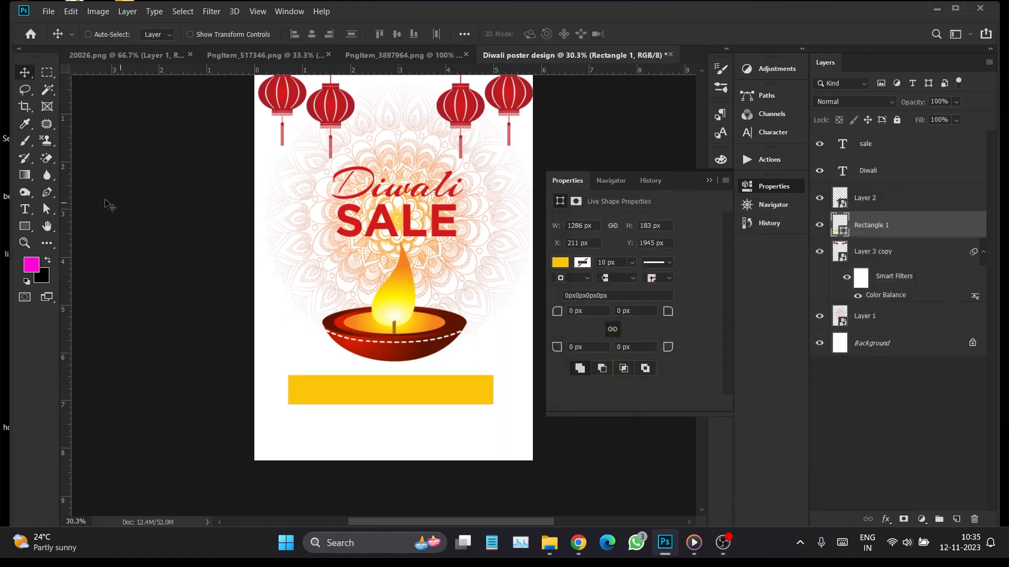
# Add the text "SAVE TO 50% OFF" near the page's lower edge and move it onto the yellow rectangle
pyautogui.click(24, 210)
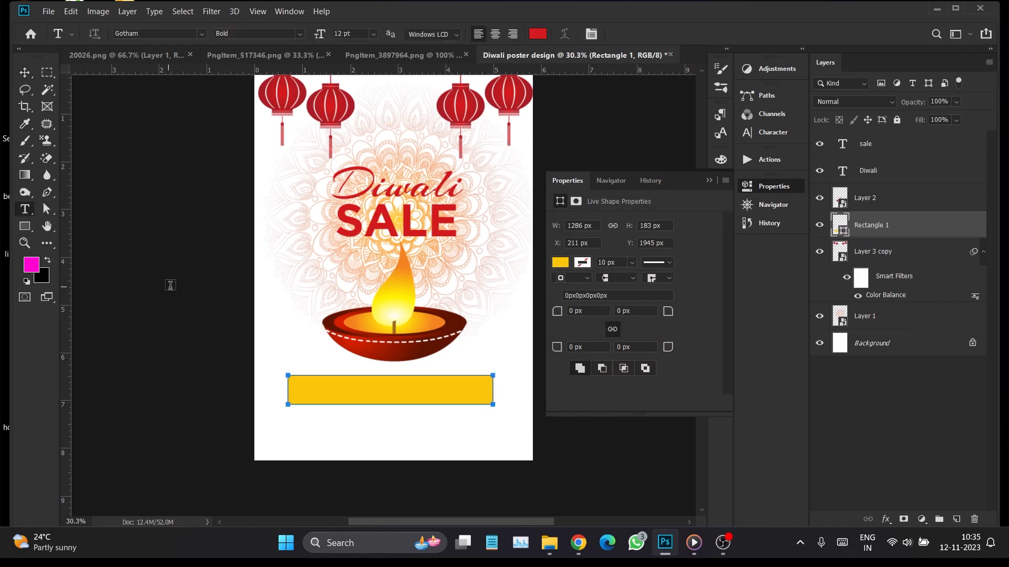
pyautogui.click(312, 446)
pyautogui.write('SA')
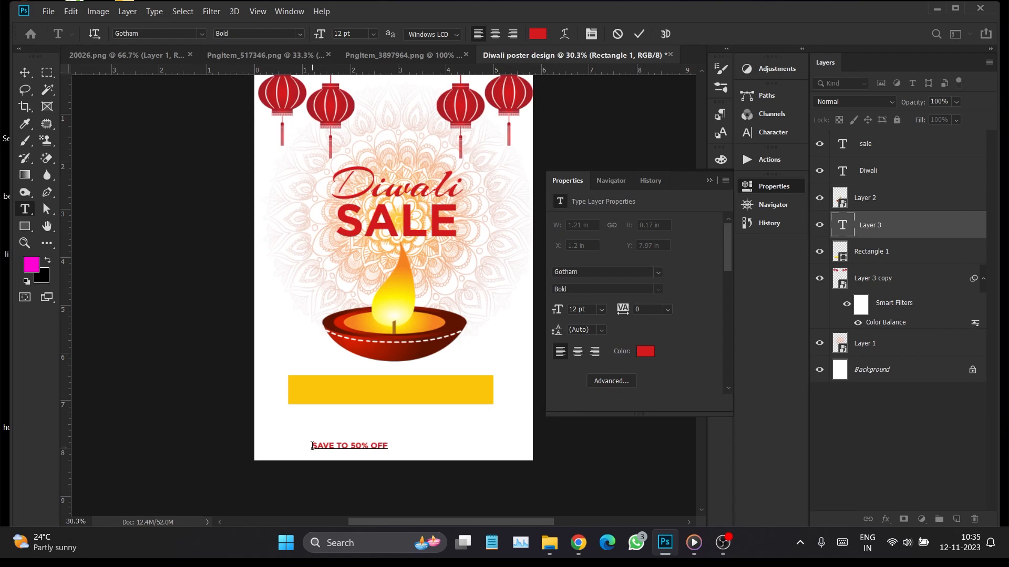
pyautogui.click(25, 72)
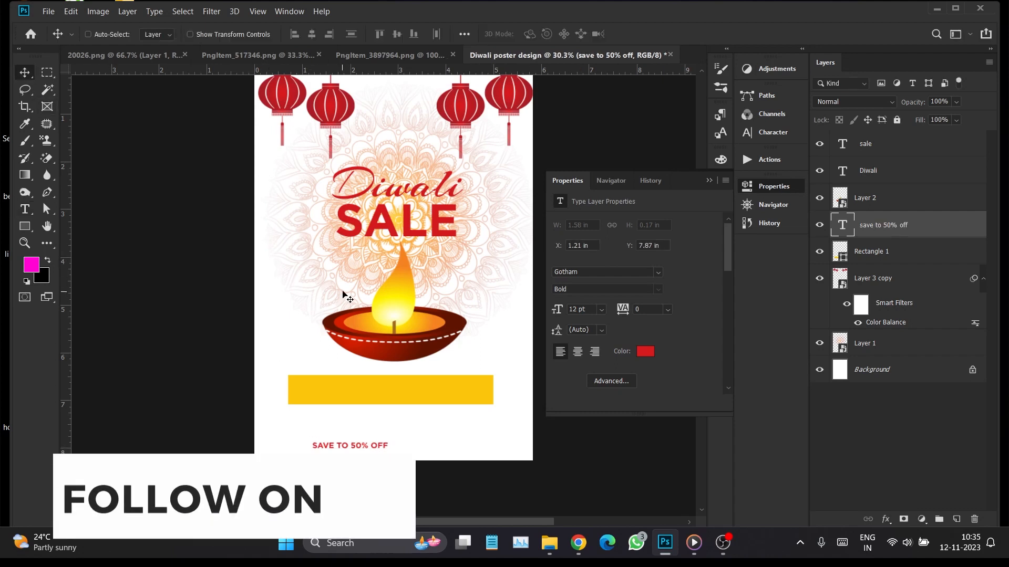
pyautogui.moveTo(364, 444); pyautogui.dragTo(398, 393)
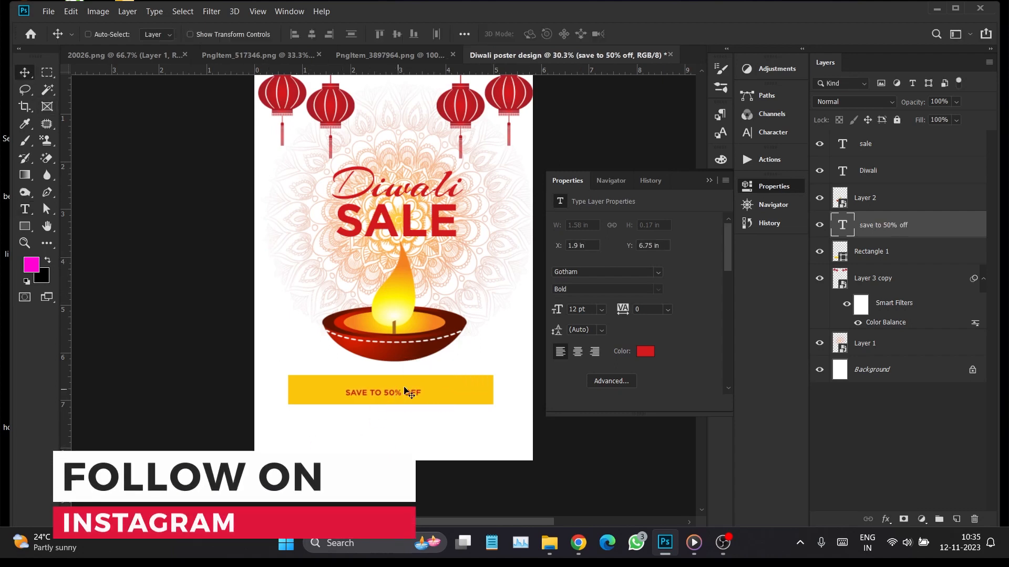
# Set the offer text's color to white, ffffff, and its size to 28 pt, and position it within the yellow rectangle
pyautogui.click(644, 352)
pyautogui.write('ffffff')
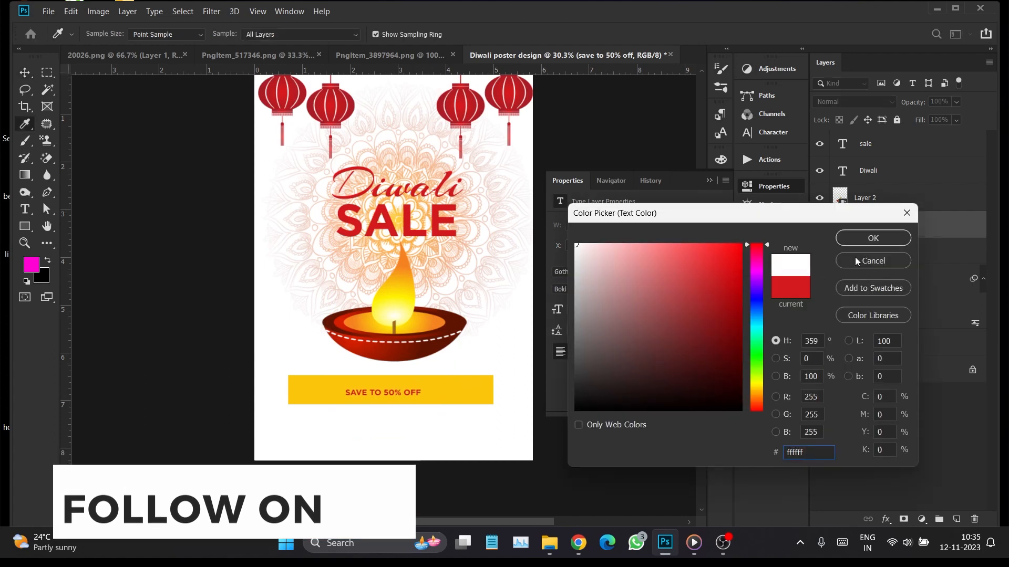
pyautogui.click(851, 240)
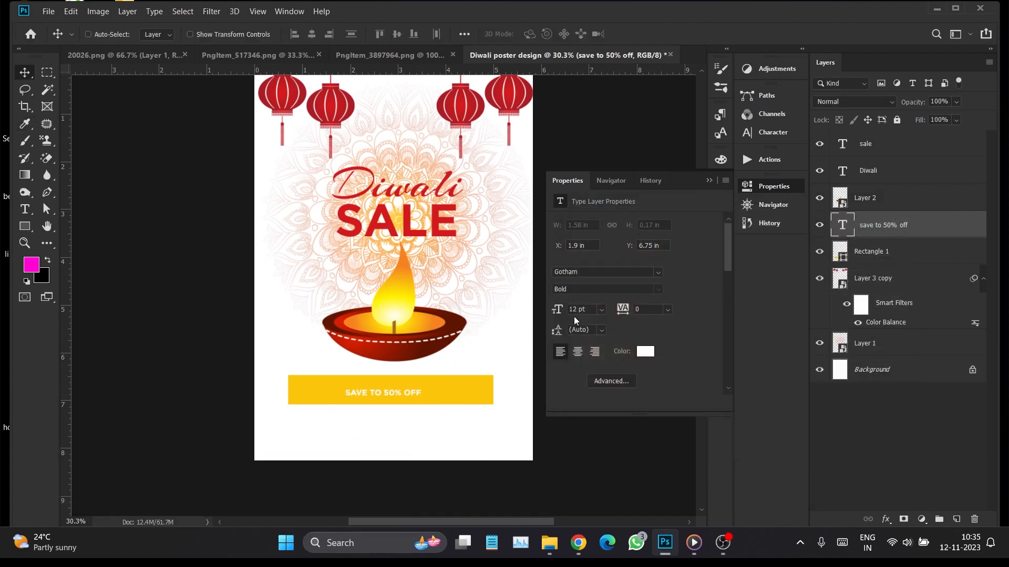
pyautogui.moveTo(567, 311); pyautogui.dragTo(574, 317)
pyautogui.moveTo(476, 371); pyautogui.dragTo(439, 372)
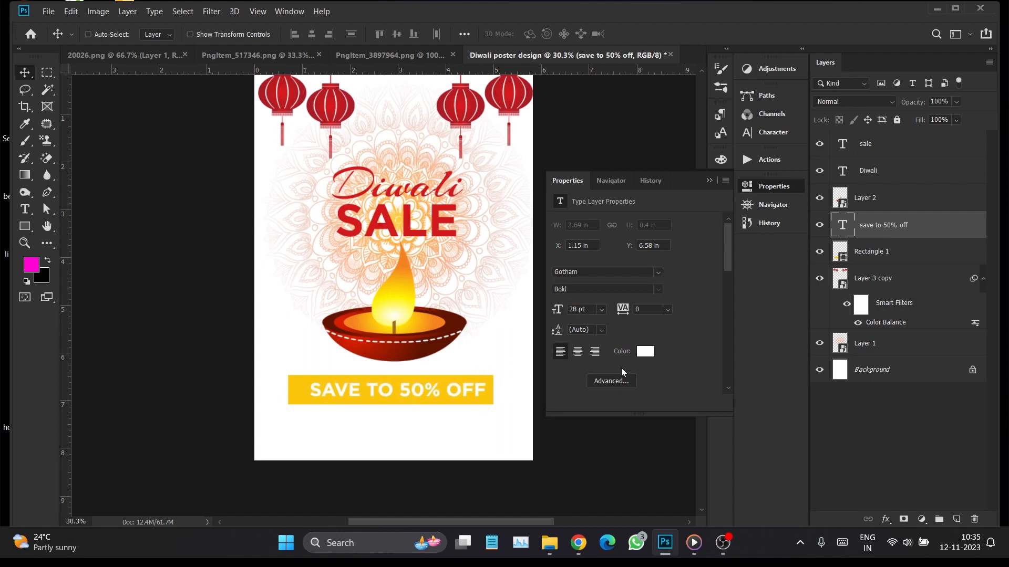
# Recolor the "SAVE TO 50% OFF" text with dark brown sampled from the diya's bowl, 5f1400
pyautogui.click(645, 352)
pyautogui.click(447, 338)
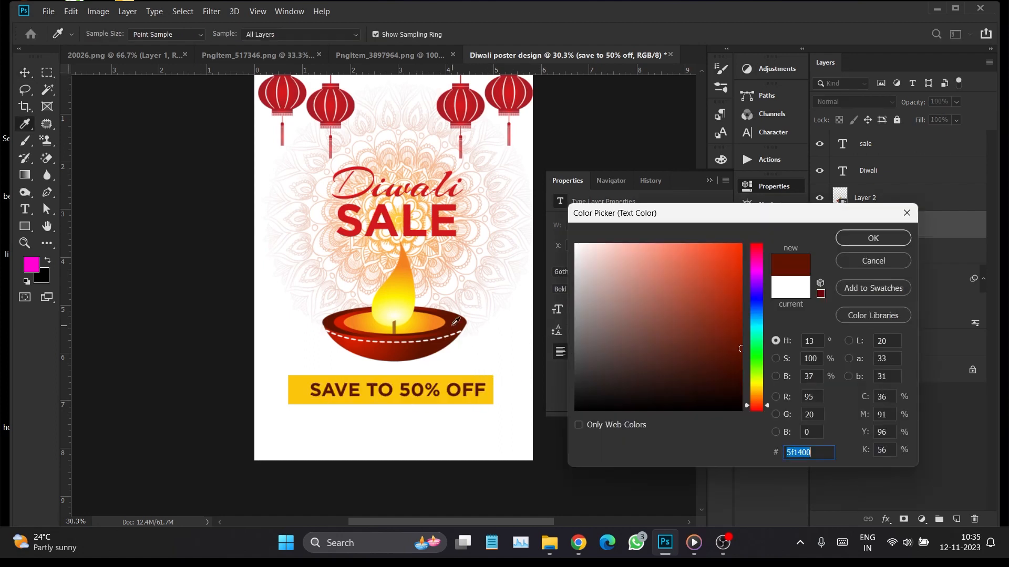
pyautogui.click(874, 239)
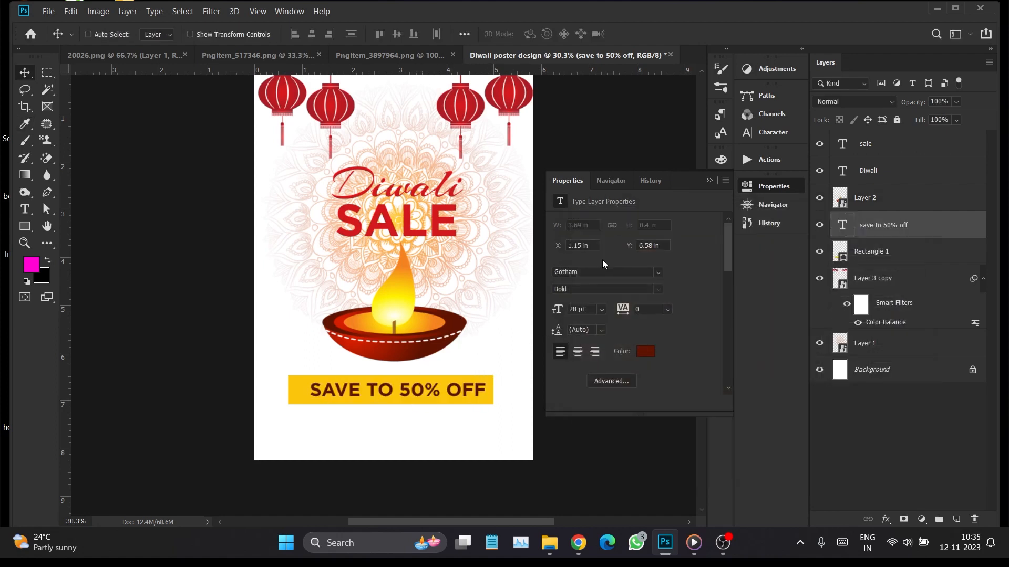
pyautogui.click(709, 181)
# Scale down the lantern image and position it centered along the poster's upper edge
pyautogui.rightClick(479, 102)
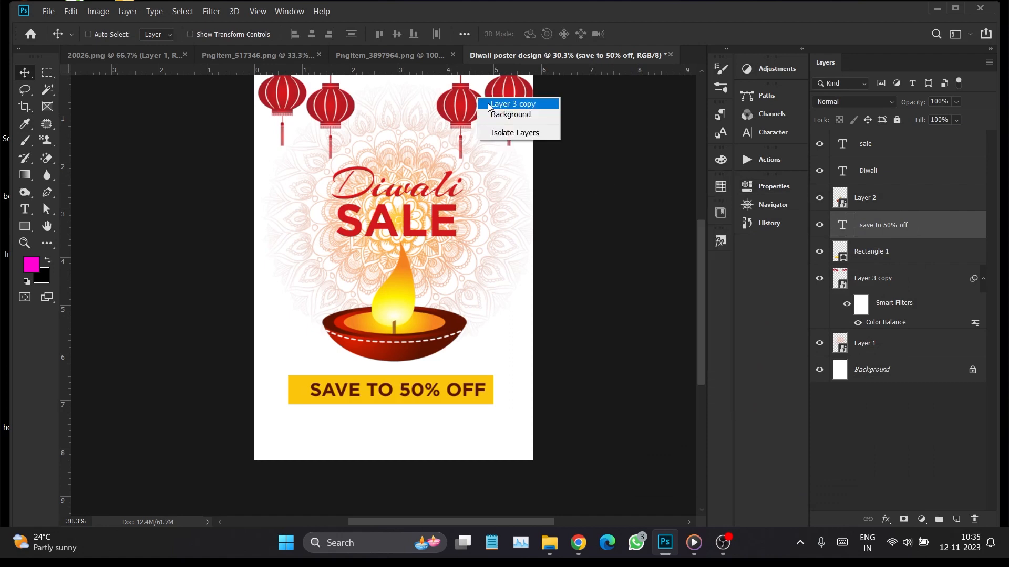
pyautogui.click(512, 102)
pyautogui.hotkey('ctrl', 't')
pyautogui.click(550, 231)
pyautogui.moveTo(540, 185); pyautogui.dragTo(503, 140)
pyautogui.moveTo(464, 111); pyautogui.dragTo(464, 116)
pyautogui.press('Return')
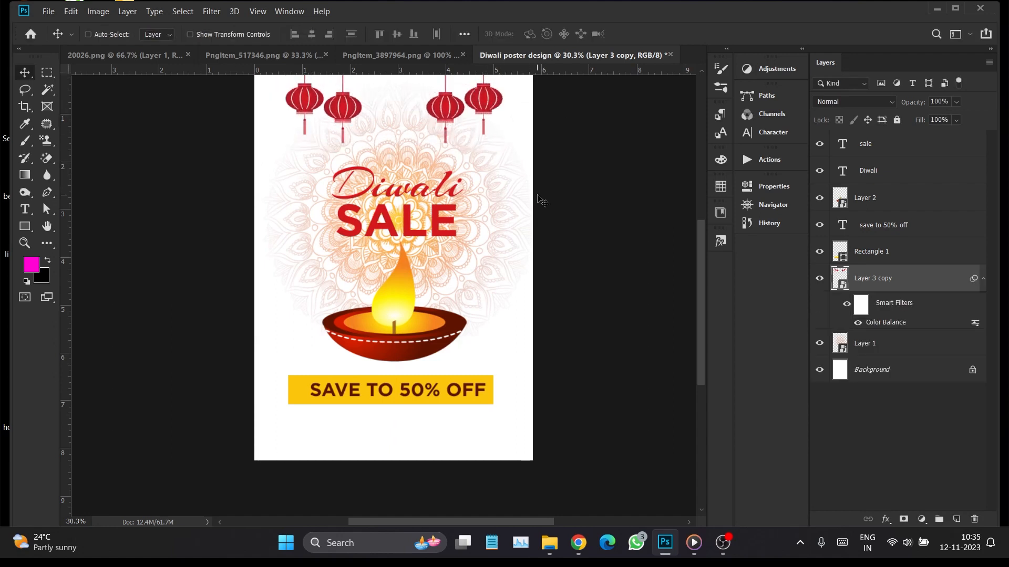
# Set the lantern layer's blend mode to Multiply and its opacity to 80%
pyautogui.moveTo(915, 107); pyautogui.dragTo(916, 105)
pyautogui.write('70')
pyautogui.press('Return')
pyautogui.click(854, 101)
pyautogui.click(849, 123)
pyautogui.click(847, 103)
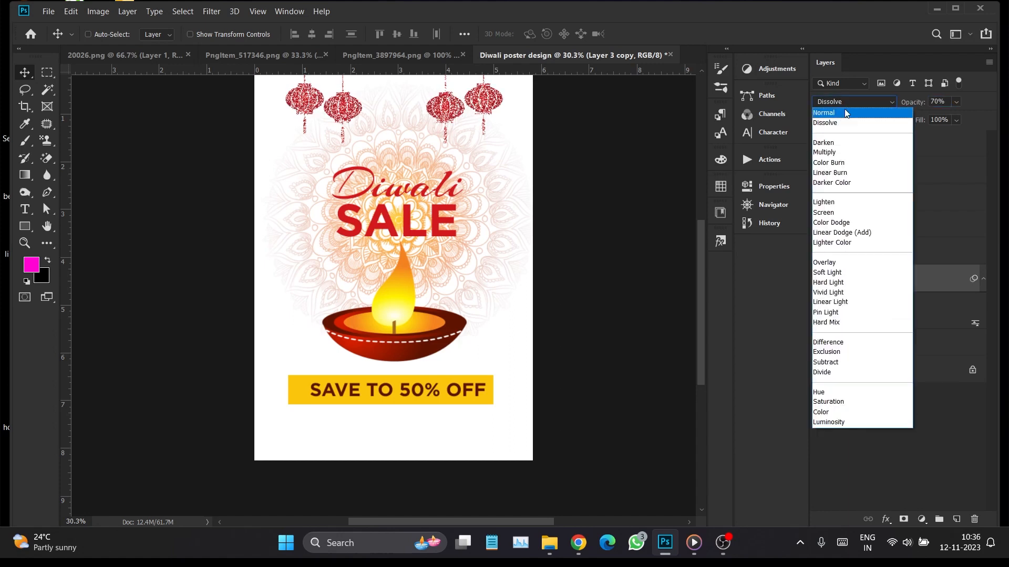
pyautogui.click(824, 152)
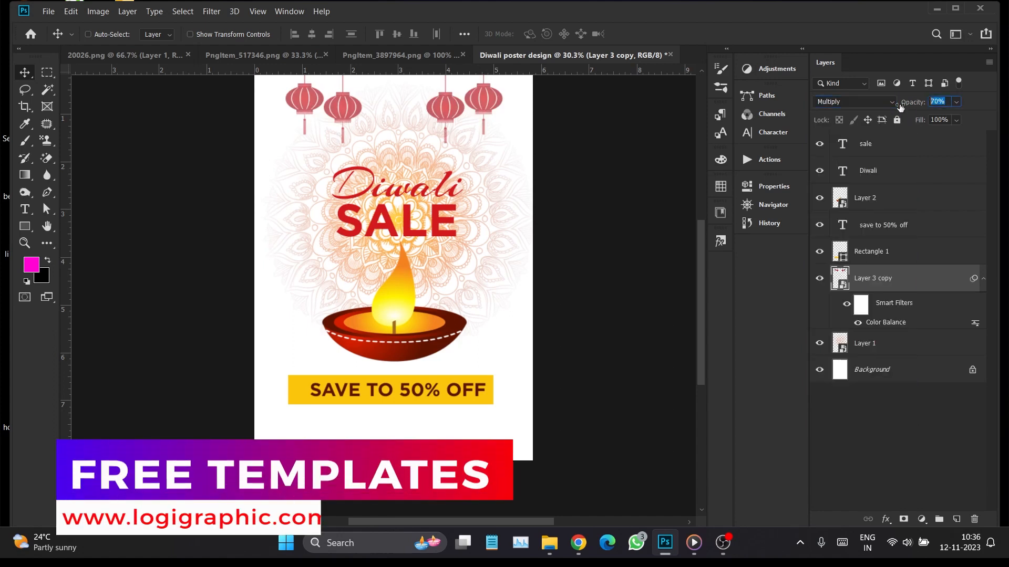
pyautogui.write('80')
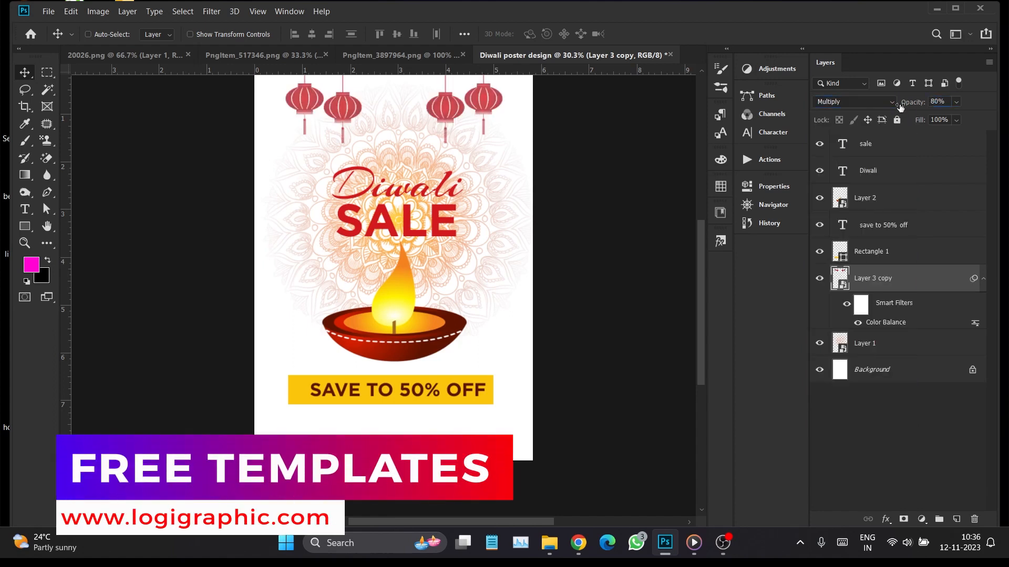
# Duplicate the offer text below the yellow rectangle and change the copy's wording to "Limited time only"
pyautogui.rightClick(420, 388)
pyautogui.click(440, 398)
pyautogui.moveTo(440, 398); pyautogui.dragTo(443, 428)
pyautogui.doubleClick(843, 225)
pyautogui.write('limite tim')
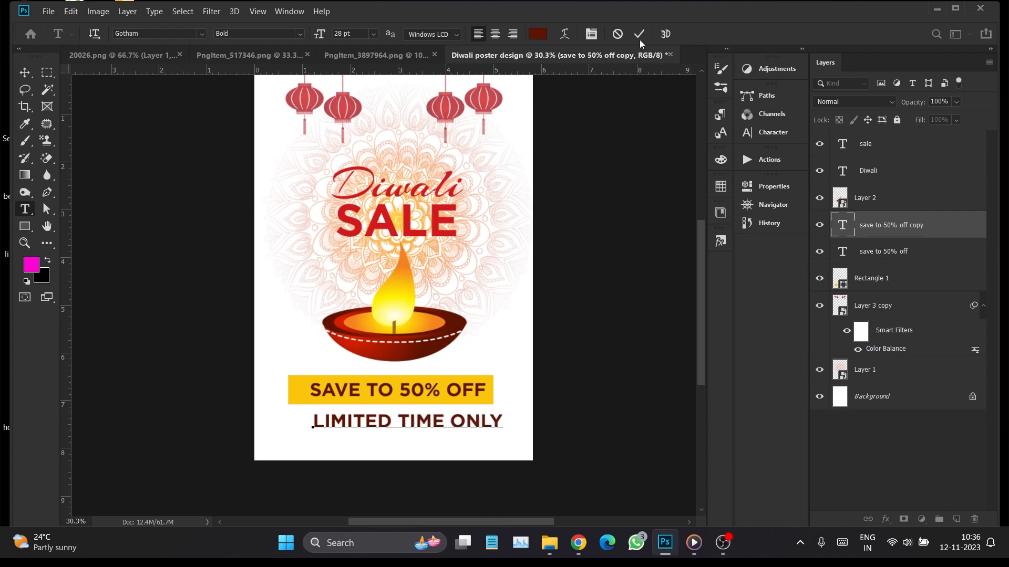
pyautogui.click(640, 38)
pyautogui.press('v')
# Set the "Limited time only" text's size to 20 pt in all caps and center it beneath the yellow rectangle
pyautogui.click(761, 113)
pyautogui.click(749, 136)
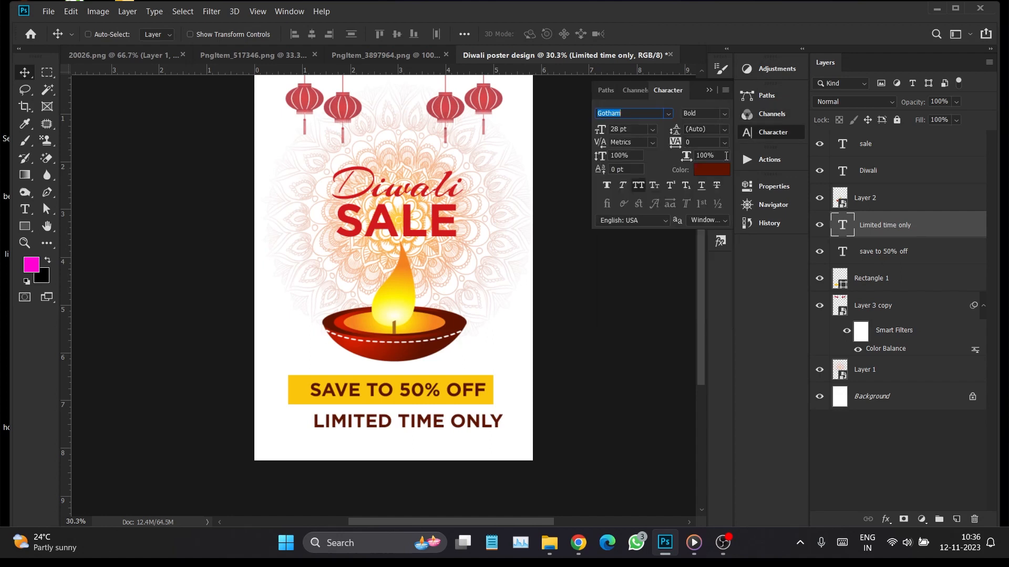
pyautogui.click(634, 187)
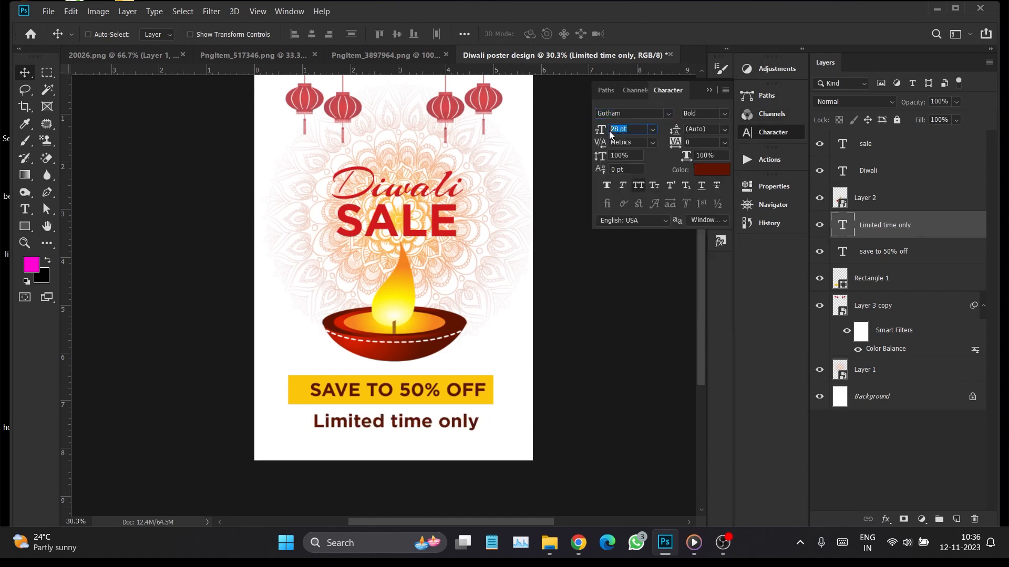
pyautogui.moveTo(608, 132); pyautogui.dragTo(605, 132)
pyautogui.moveTo(427, 412); pyautogui.dragTo(443, 428)
# Change the "Limited time only" text's font to Aileron with the SemiBold style
pyautogui.click(723, 115)
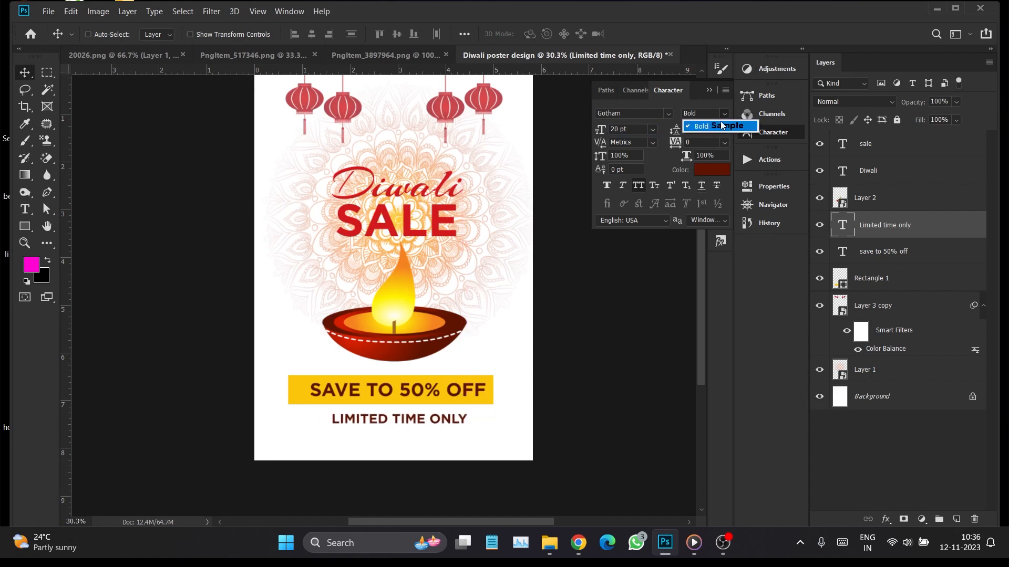
pyautogui.click(668, 114)
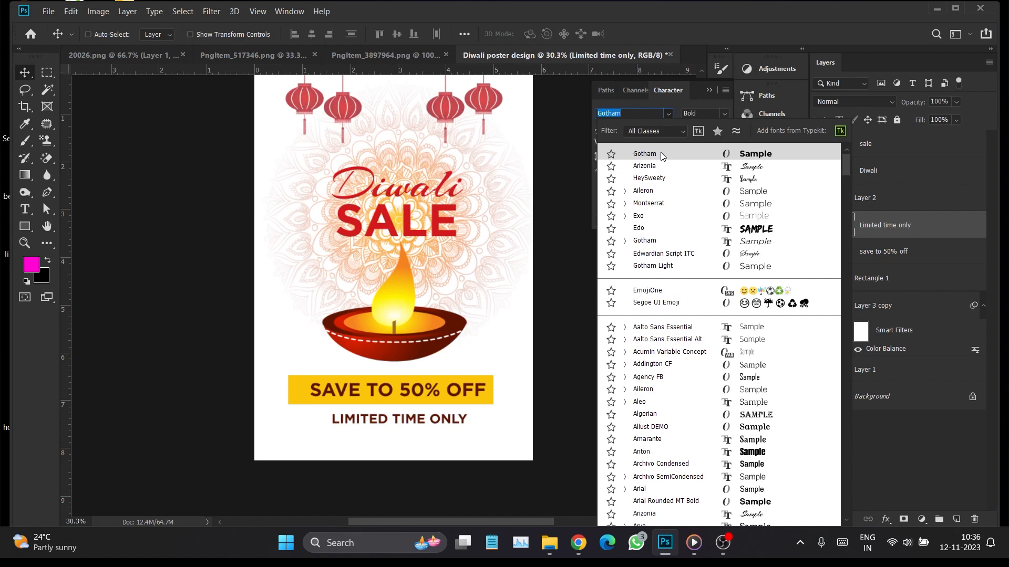
pyautogui.click(652, 190)
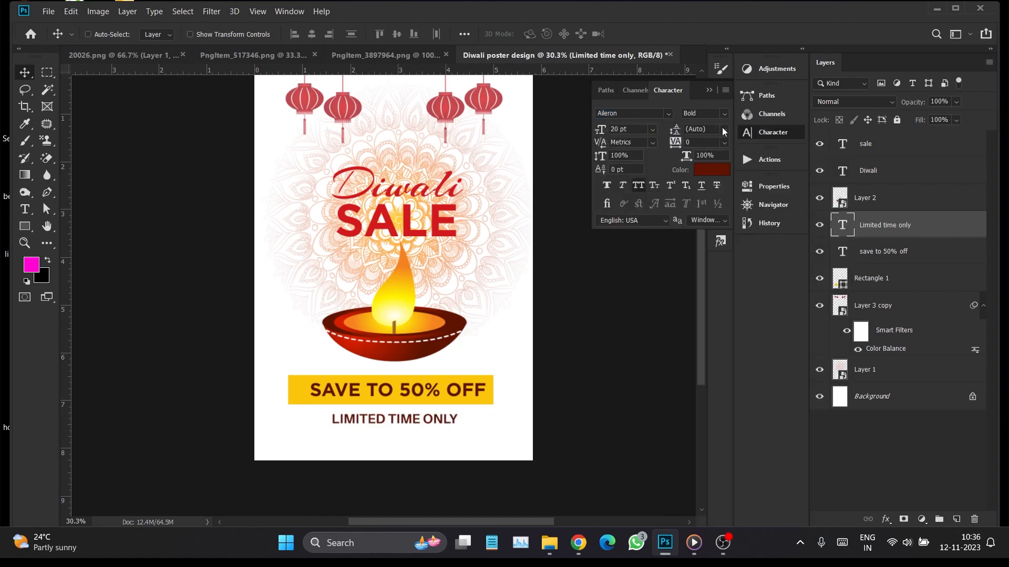
pyautogui.click(724, 114)
pyautogui.click(709, 210)
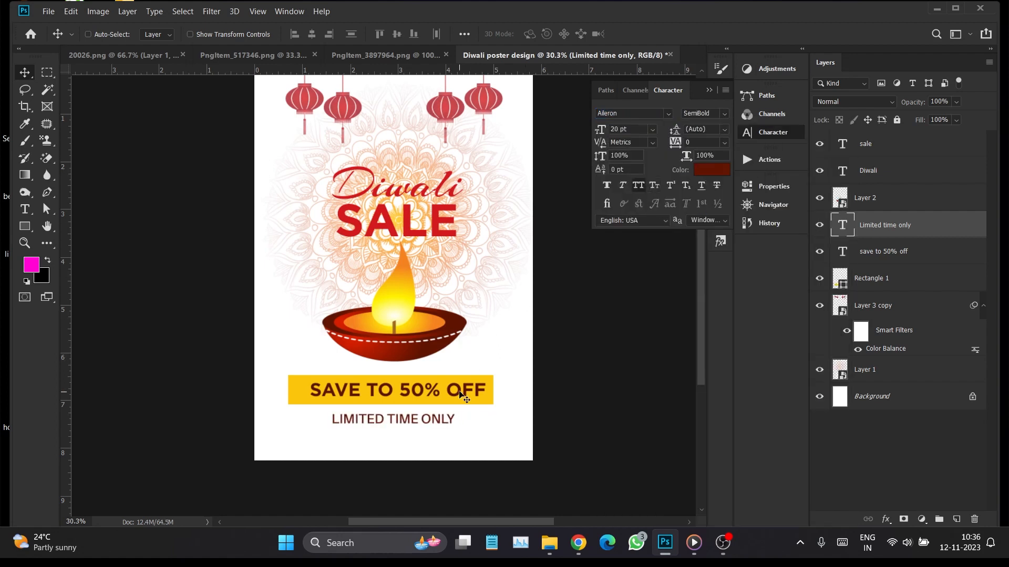
# Recolor the "Limited time only" text with orange-yellow sampled from the diya's flame
pyautogui.click(709, 169)
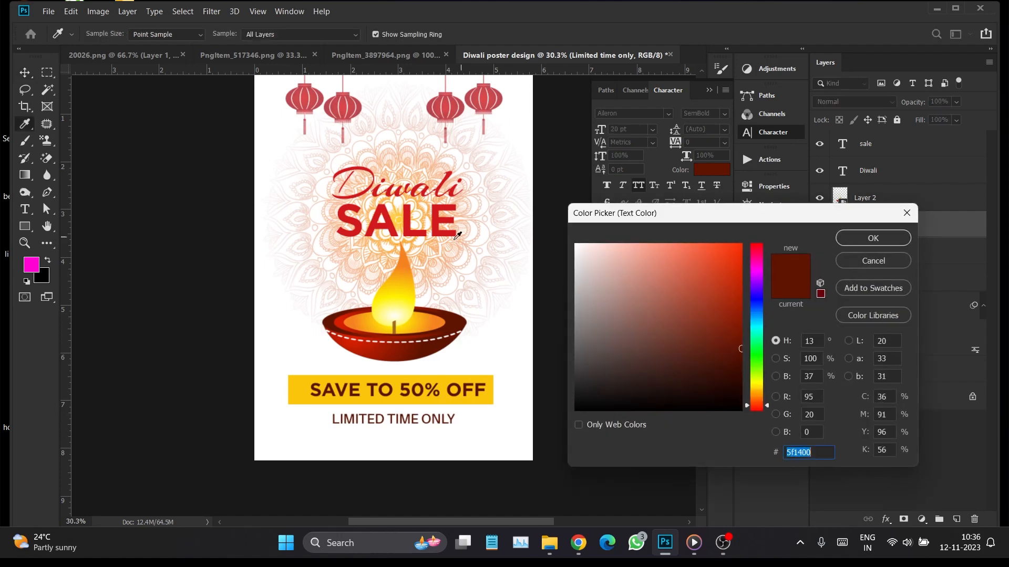
pyautogui.click(417, 279)
pyautogui.click(837, 243)
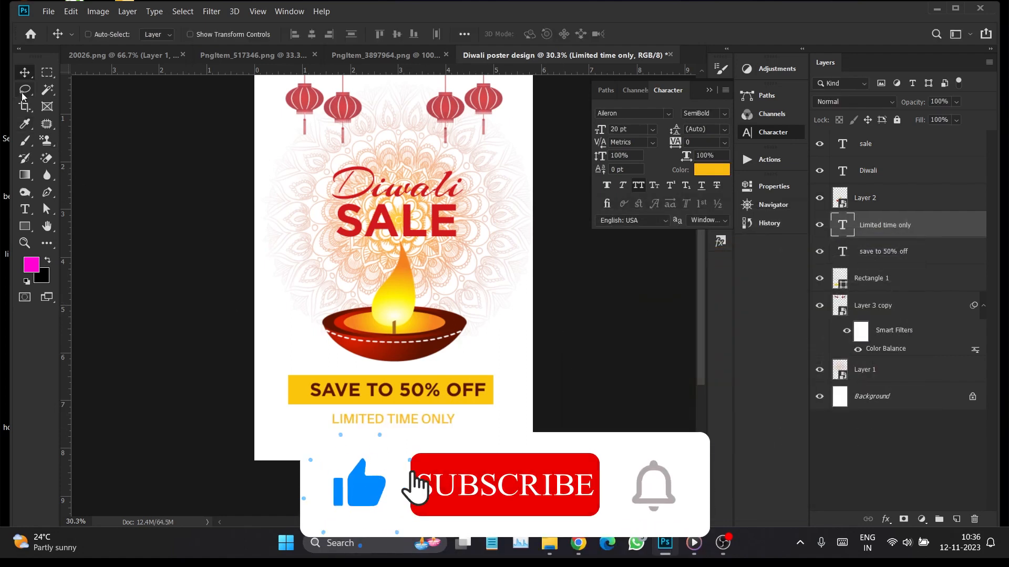
# Add a paragraph text box with Lorem ipsum placeholder text below "Limited time only" and set its size to 6 pt
pyautogui.click(25, 212)
pyautogui.moveTo(292, 431); pyautogui.dragTo(493, 449)
pyautogui.click(640, 131)
pyautogui.write('6')
pyautogui.press('Return')
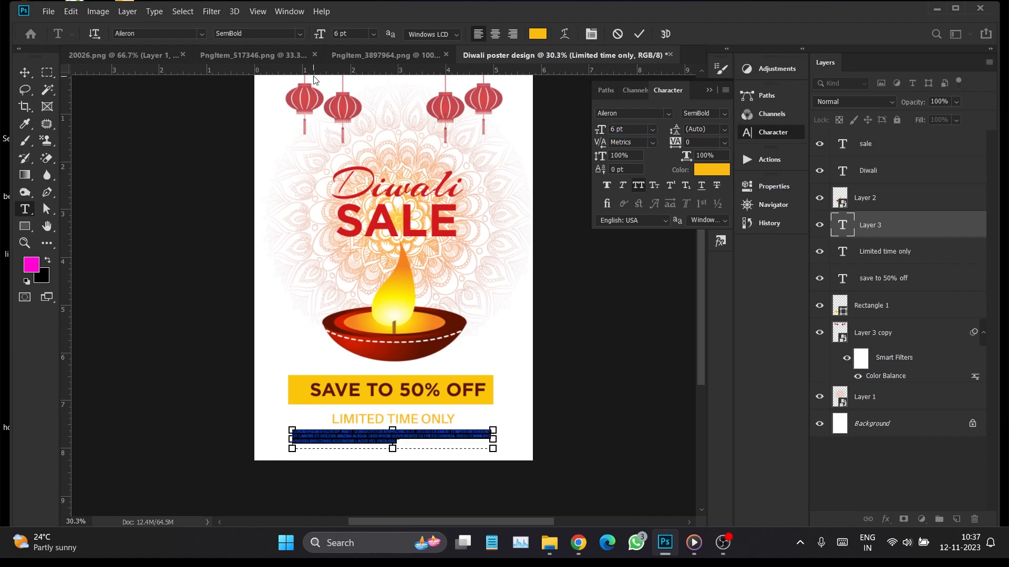
# Turn off all caps for the placeholder paragraph and color it dark brown sampled from the diya, 5f1400
pyautogui.click(654, 185)
pyautogui.click(698, 173)
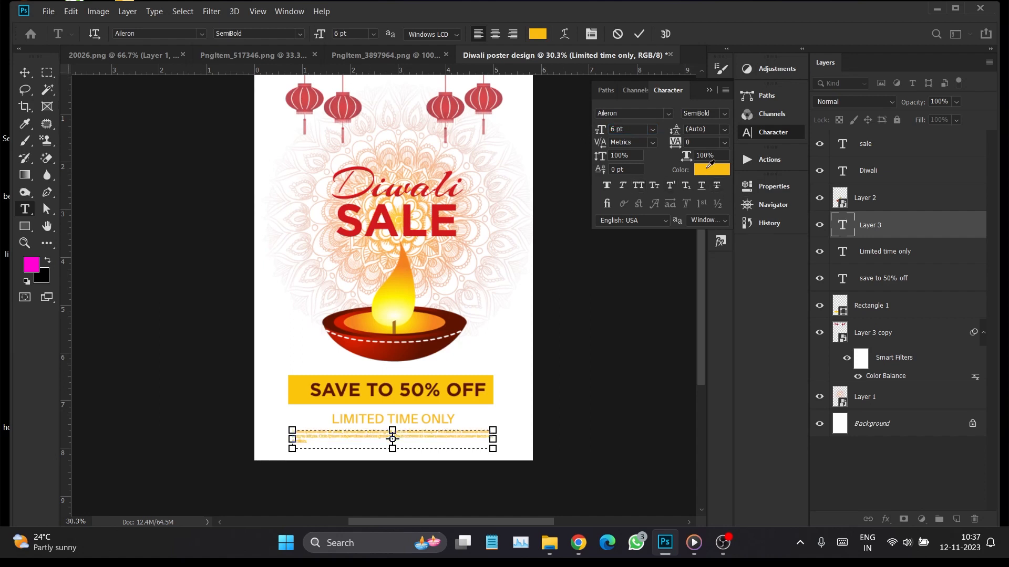
pyautogui.click(462, 317)
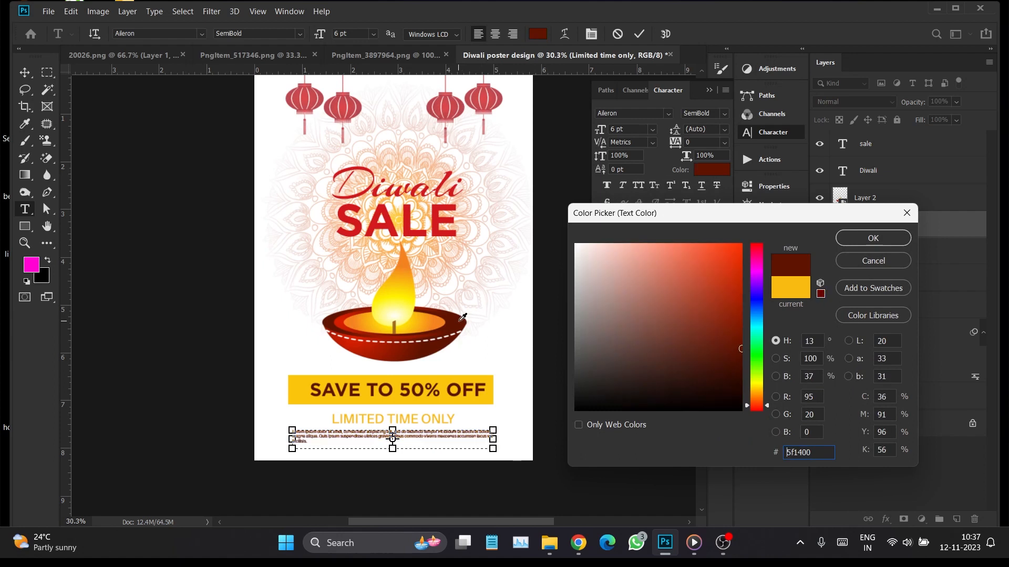
pyautogui.click(866, 241)
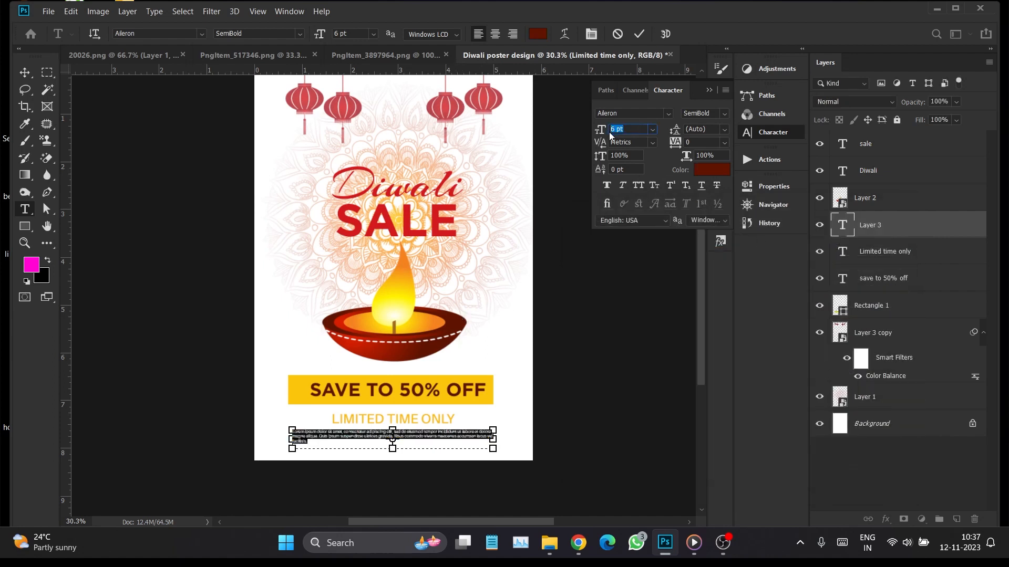
# Set the placeholder paragraph's size to 7 pt and its font style to Light, and finish the text edit
pyautogui.press('Up')
pyautogui.click(723, 113)
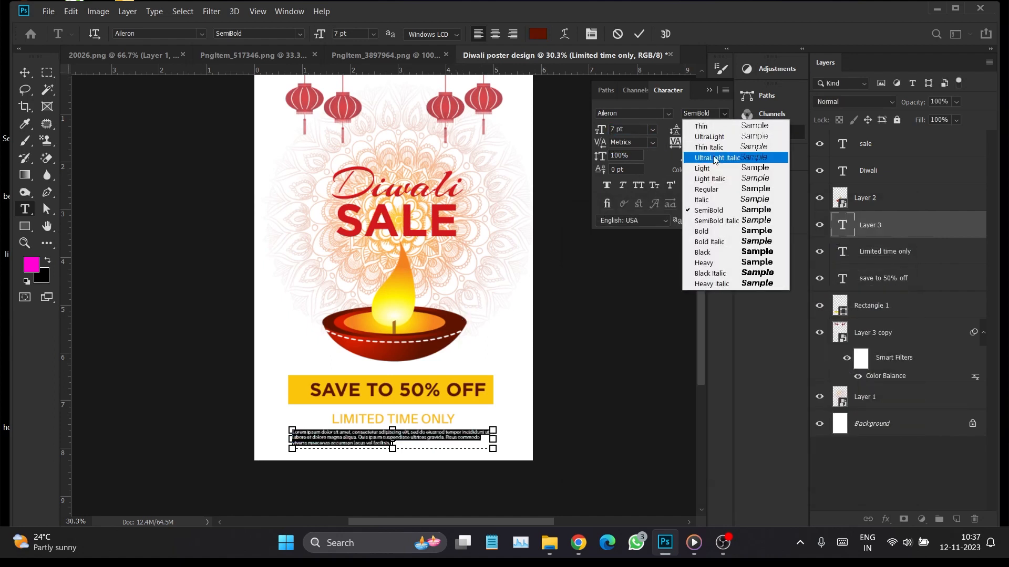
pyautogui.click(713, 169)
pyautogui.click(639, 34)
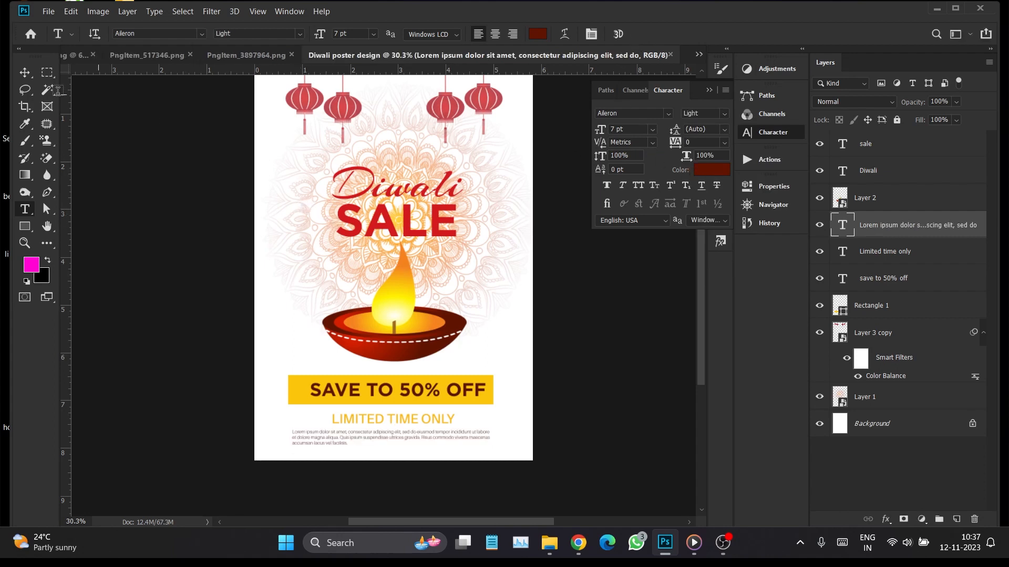
pyautogui.click(25, 74)
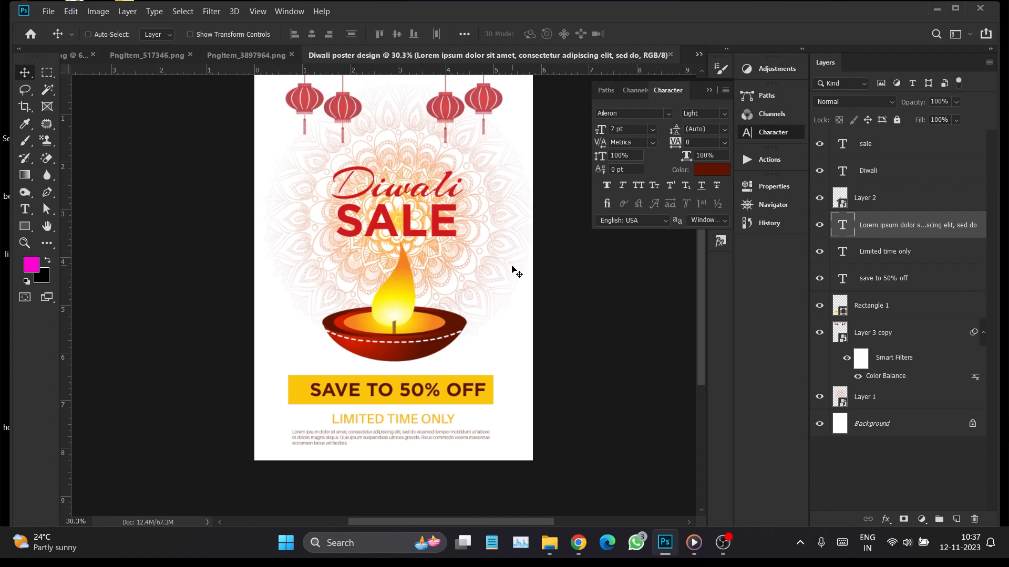
# Add a Solid Color fill layer in a very pale off-white tint directly above the Background layer
pyautogui.moveTo(539, 250); pyautogui.dragTo(537, 258)
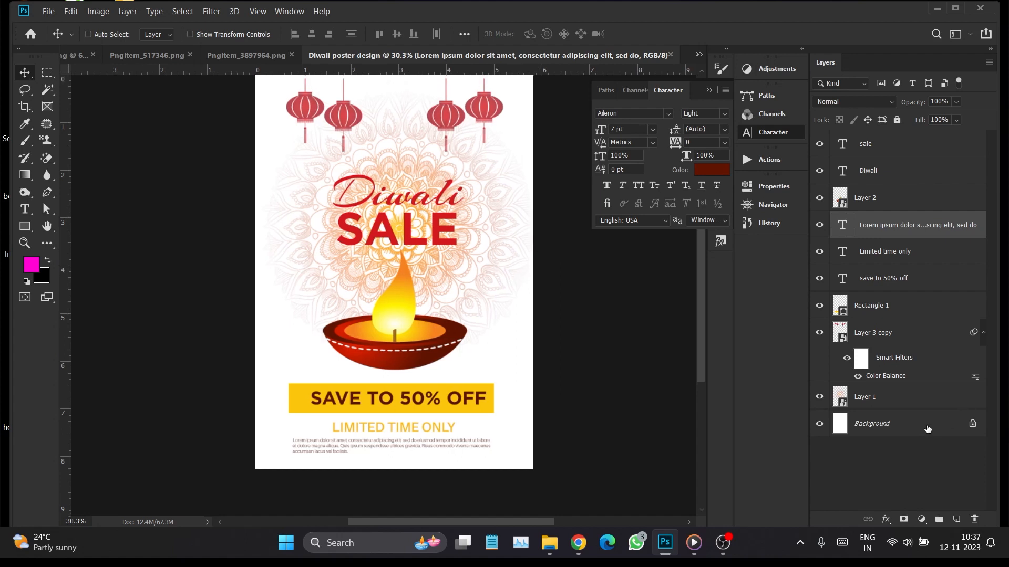
pyautogui.click(925, 425)
pyautogui.click(921, 521)
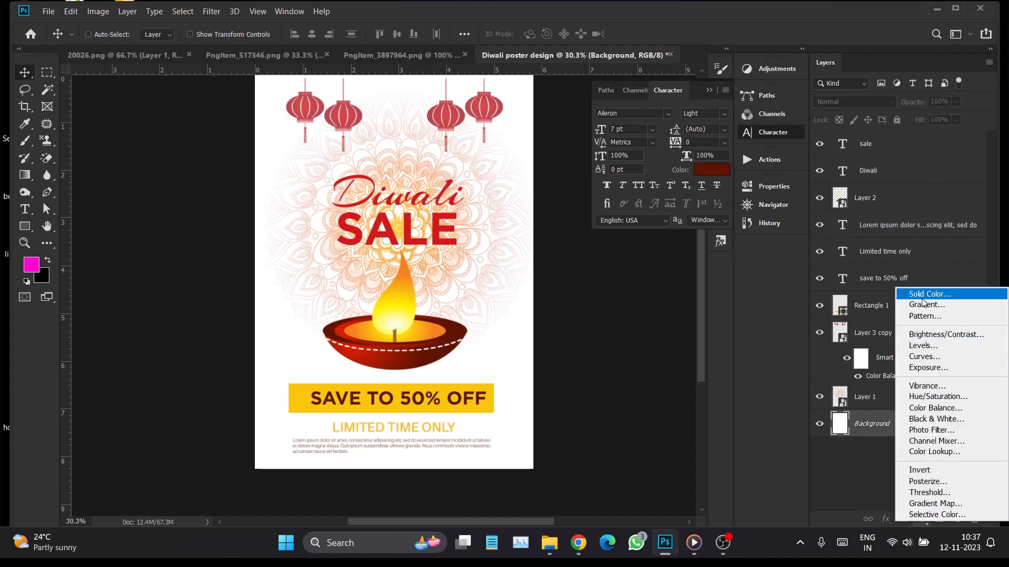
pyautogui.click(922, 294)
pyautogui.moveTo(679, 258)
pyautogui.mouseDown()
pyautogui.moveTo(586, 246)
pyautogui.moveTo(580, 236)
pyautogui.moveTo(579, 266)
pyautogui.mouseUp()
pyautogui.click(855, 240)
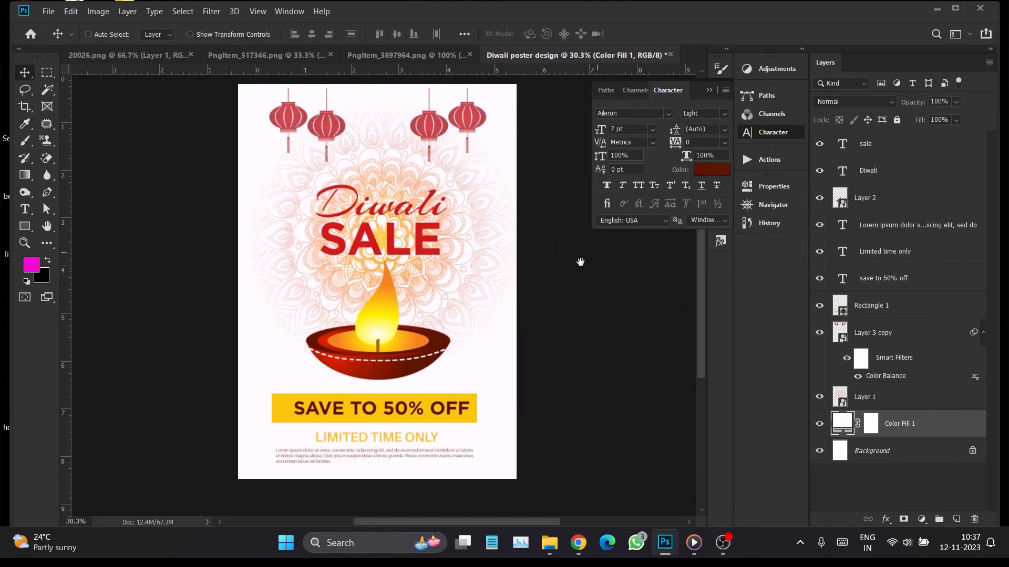
# Create a new layer above the diya and fill a thin, flat elliptical selection beneath the bowl with black
pyautogui.rightClick(371, 324)
pyautogui.click(394, 326)
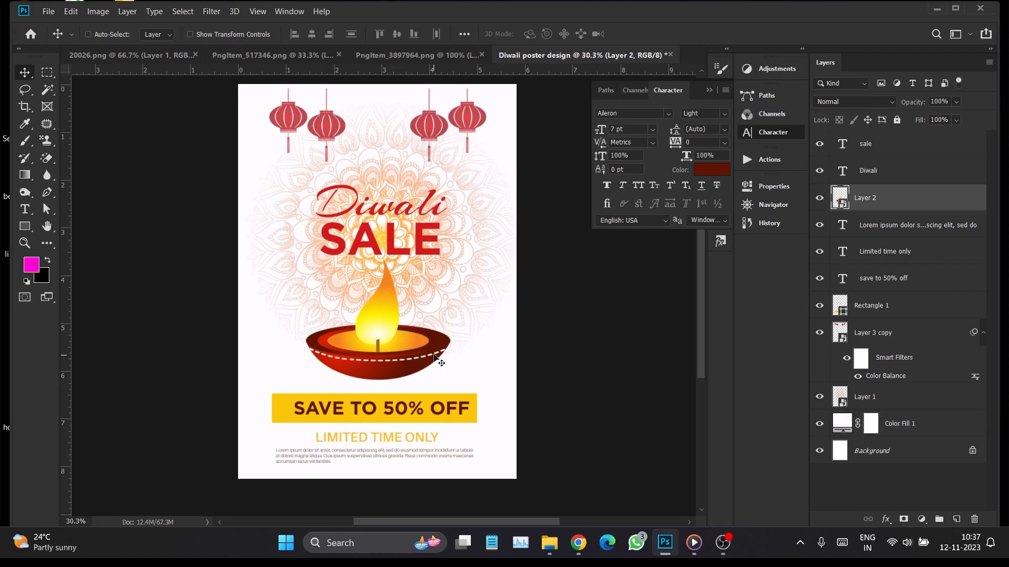
pyautogui.click(956, 519)
pyautogui.moveTo(47, 72); pyautogui.dragTo(100, 82)
pyautogui.moveTo(344, 381); pyautogui.dragTo(419, 385)
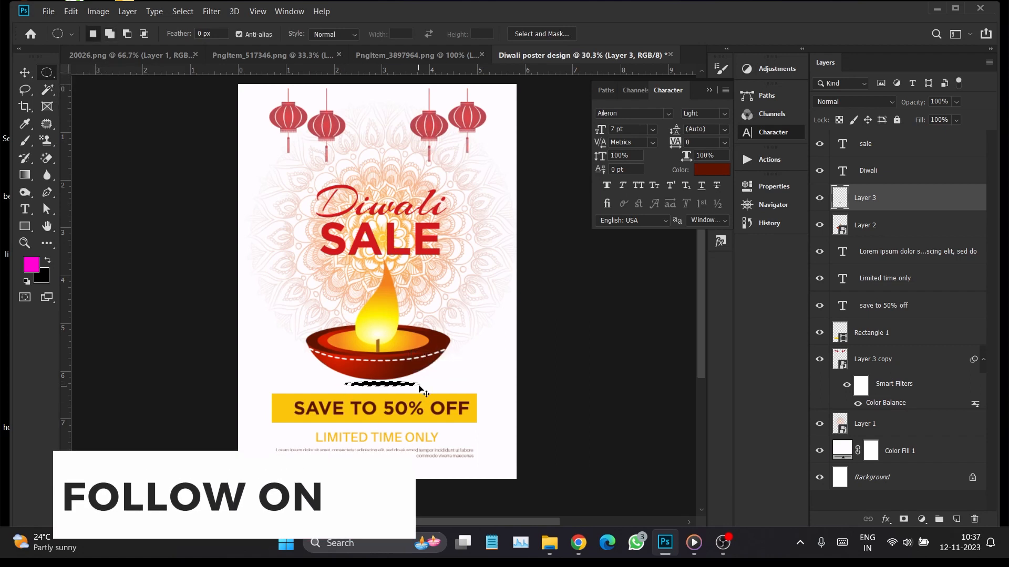
pyautogui.hotkey('ctrl', 'BackSpace')
# Convert the black ellipse layer to a smart object and apply the Filter Gallery's Glass filter with its existing settings
pyautogui.rightClick(908, 195)
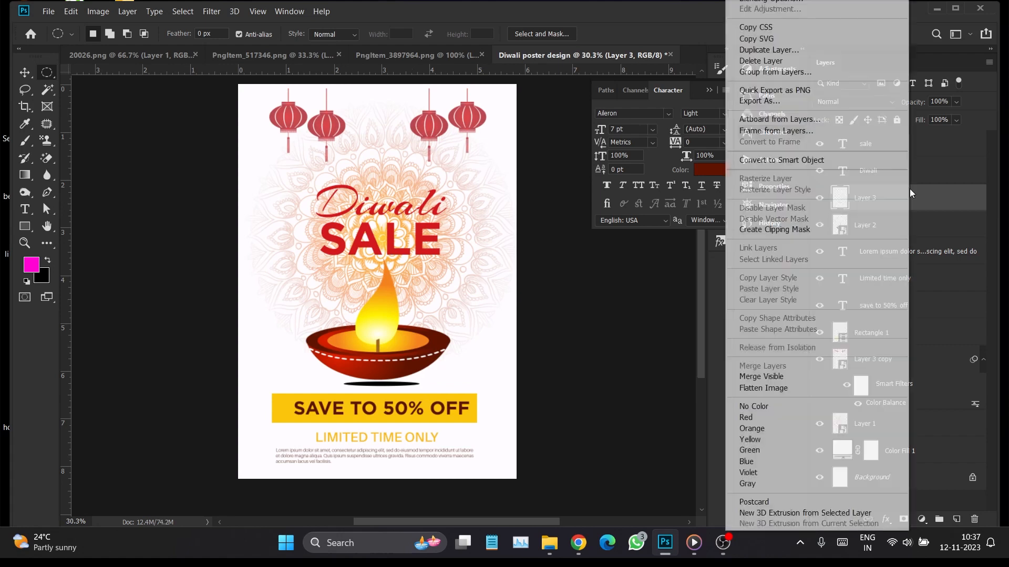
pyautogui.click(820, 160)
pyautogui.click(127, 11)
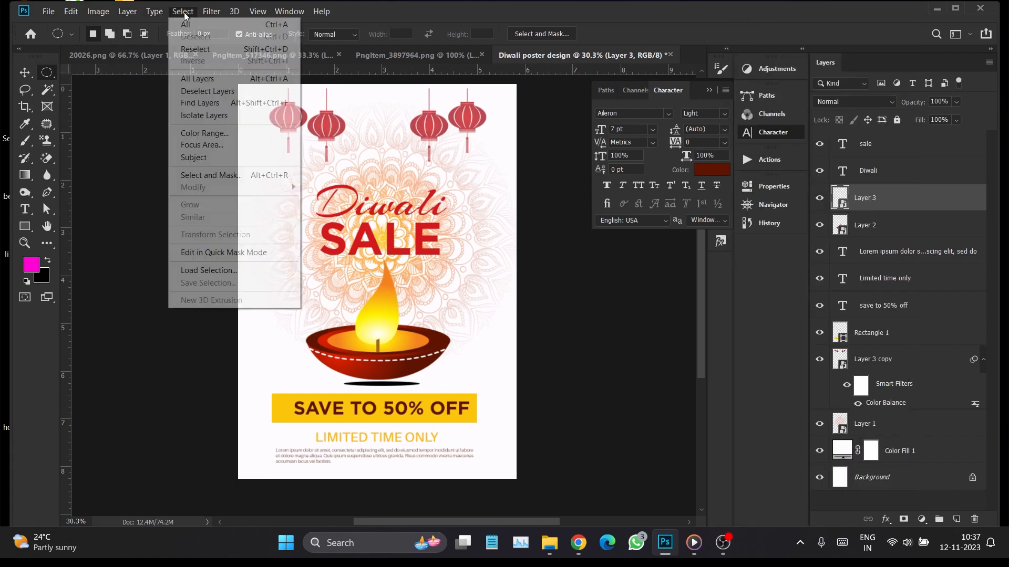
pyautogui.moveTo(103, 16)
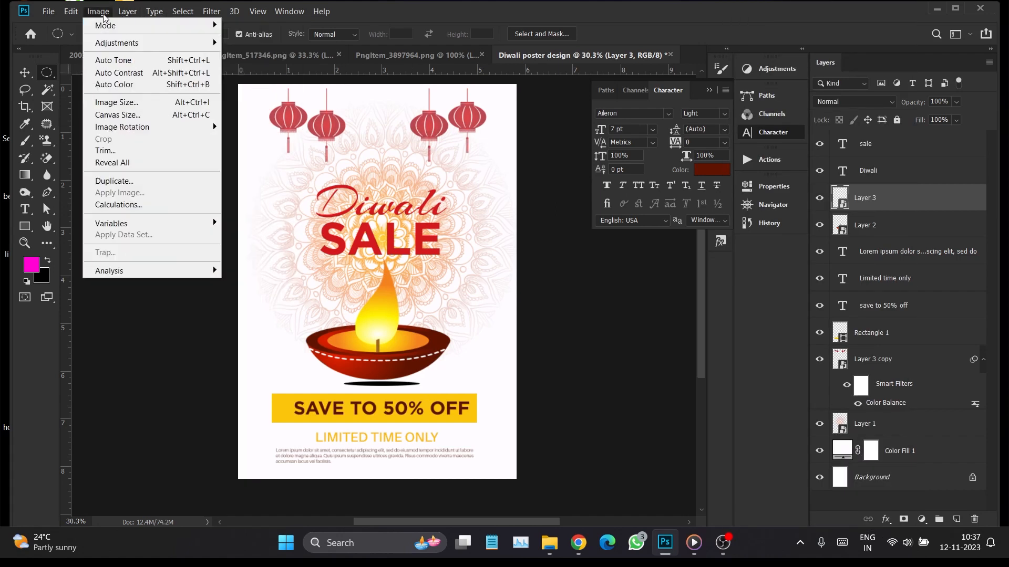
pyautogui.moveTo(189, 15)
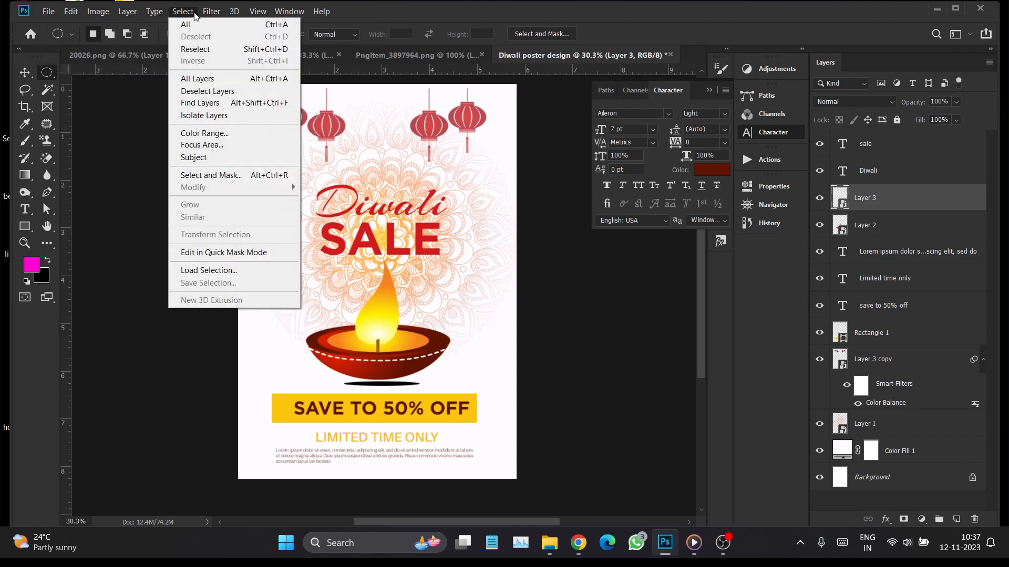
pyautogui.click(220, 59)
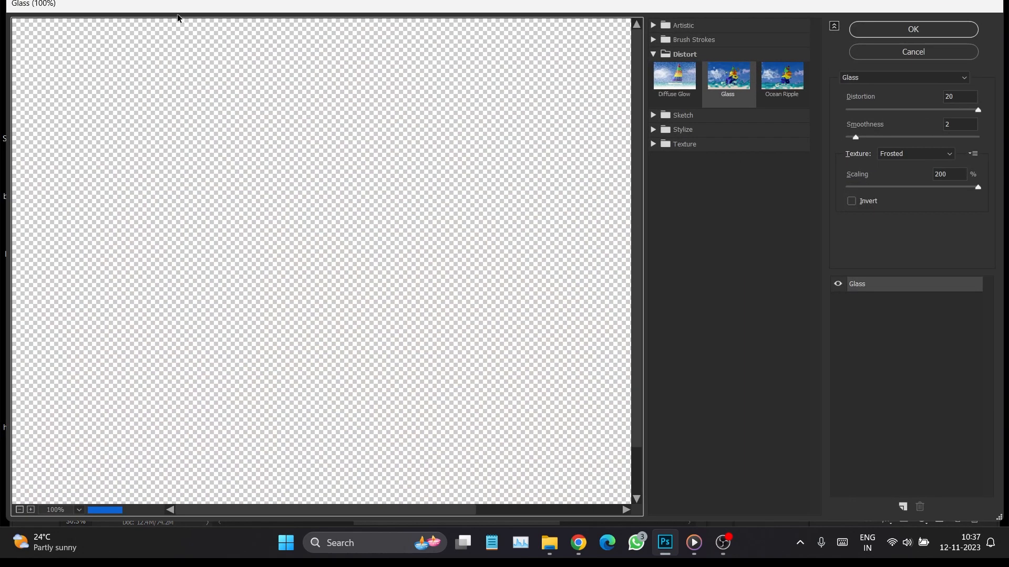
pyautogui.click(887, 30)
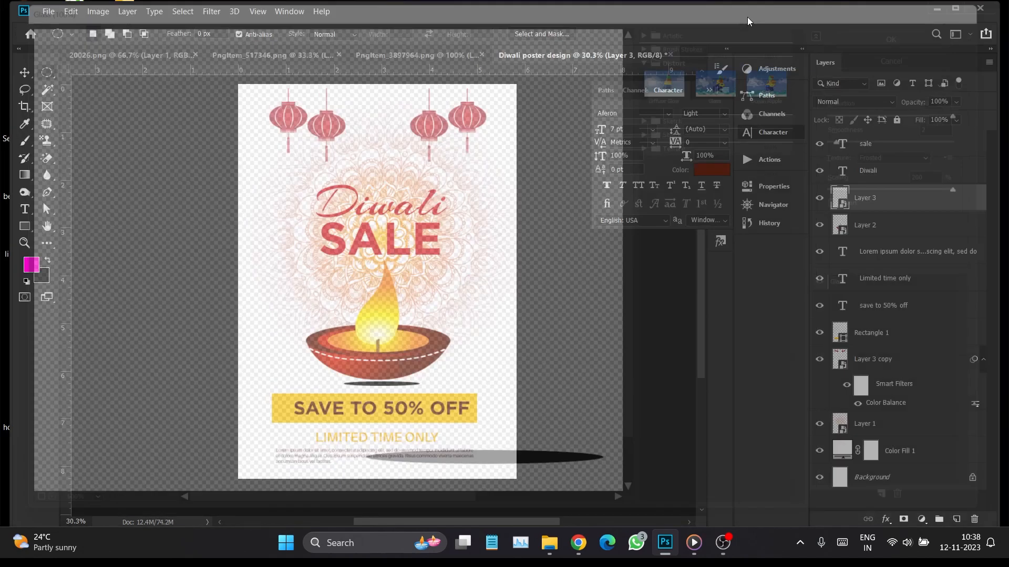
# Apply a Gaussian Blur to the black ellipse to soften it into a shadow under the diya
pyautogui.click(182, 11)
pyautogui.moveTo(211, 12)
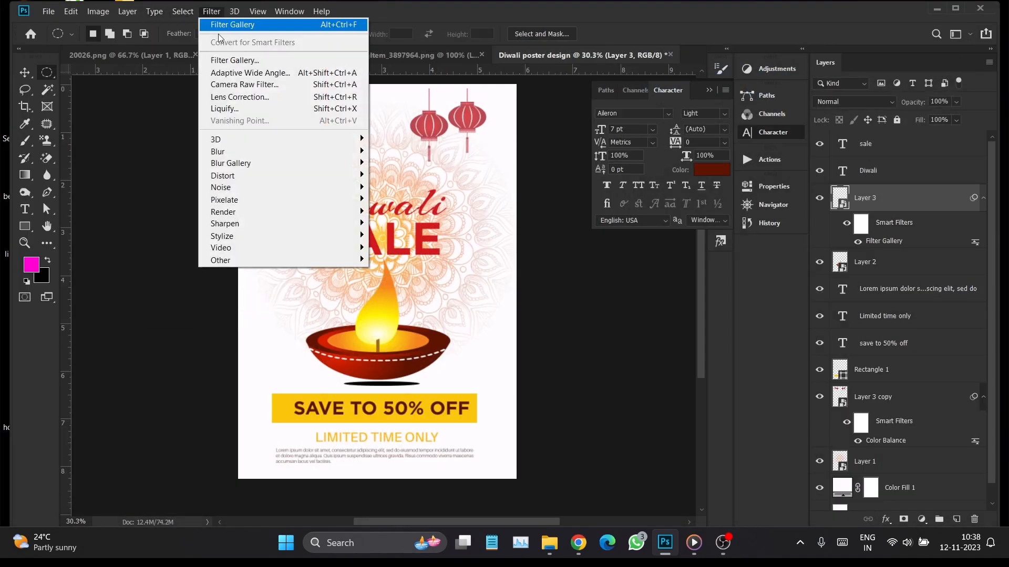
pyautogui.moveTo(242, 153)
pyautogui.click(402, 200)
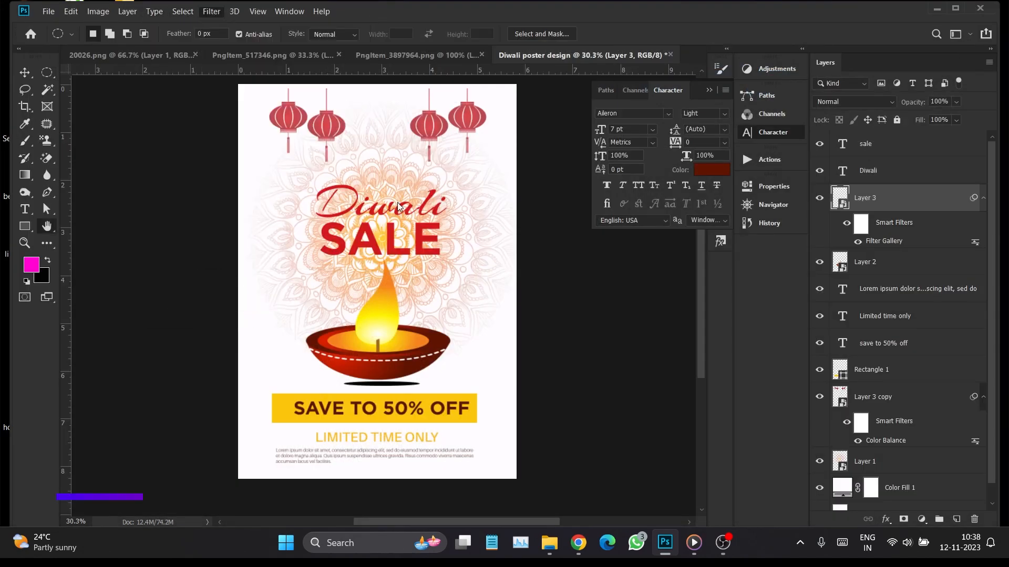
pyautogui.click(249, 163)
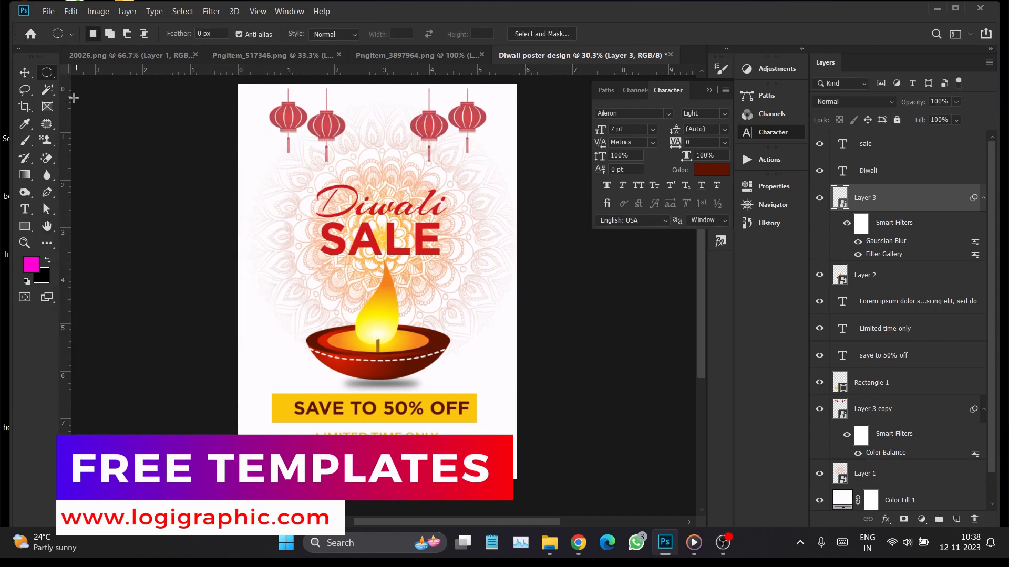